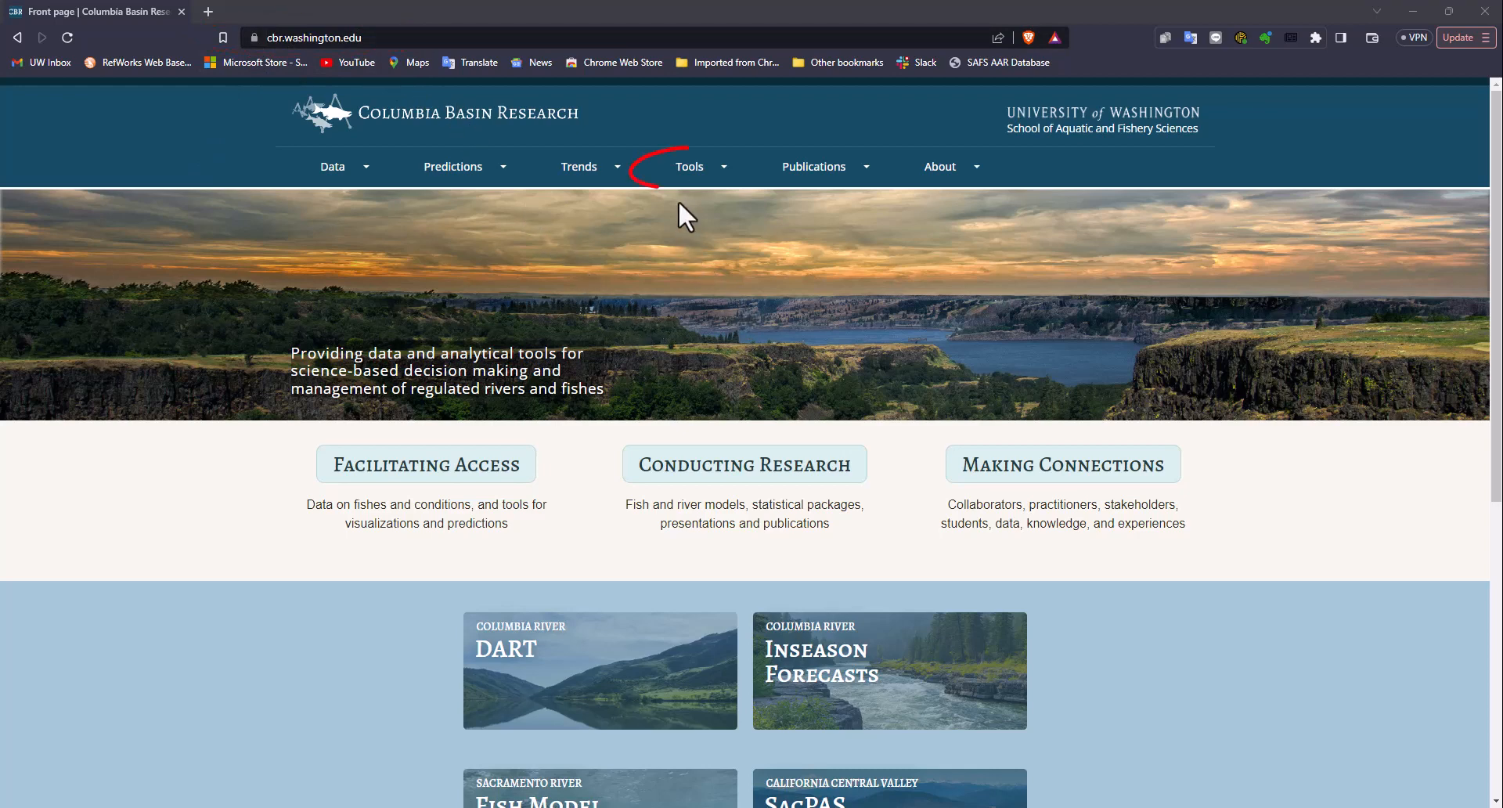
Step: Open the TagPro page from the Parameter Estimation list of the site's tools
{"action": "left_click", "coordinate": [689, 172]}
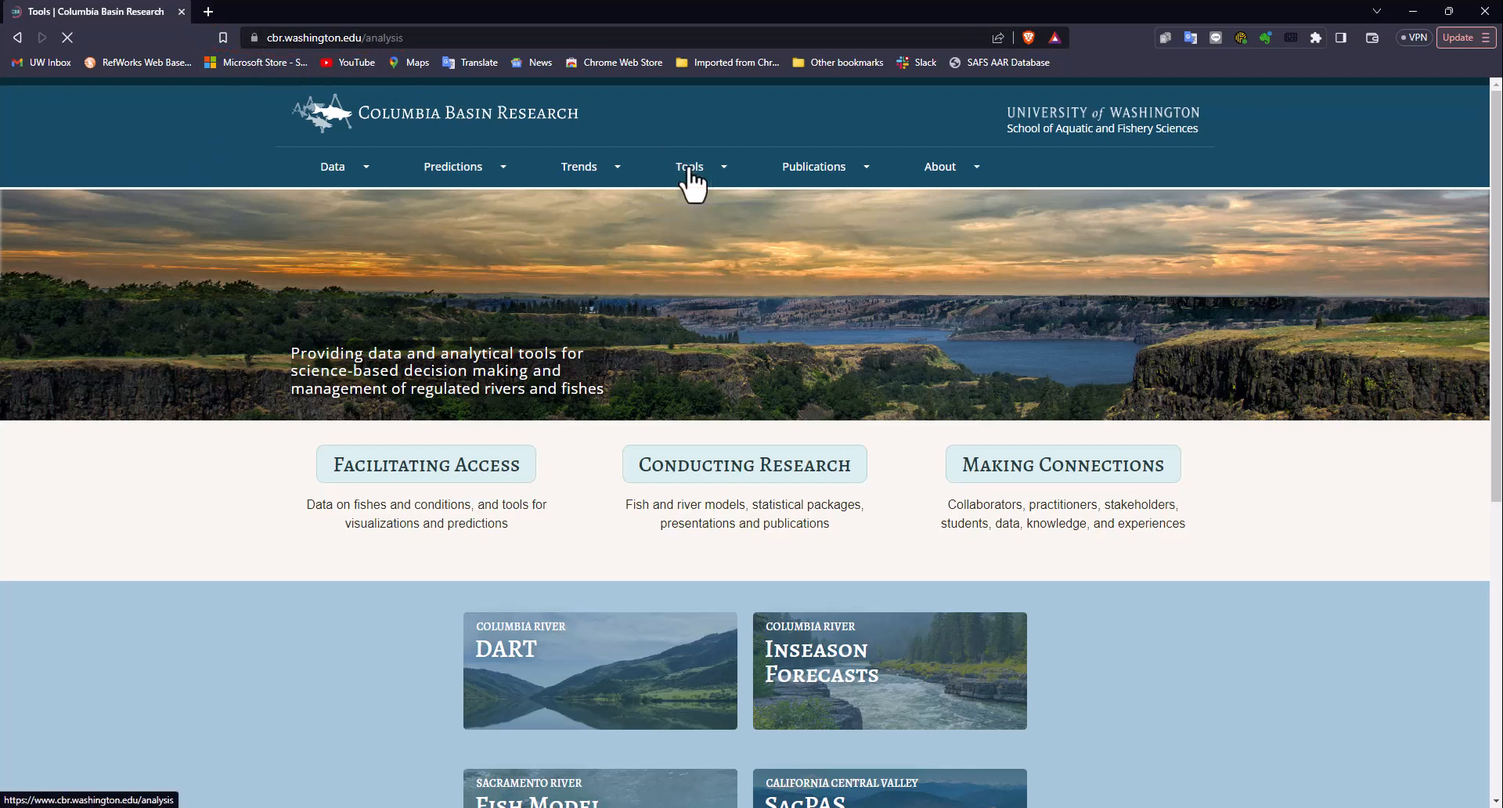
{"action": "scroll", "coordinate": [591, 505], "scroll_direction": "down", "scroll_amount": 1}
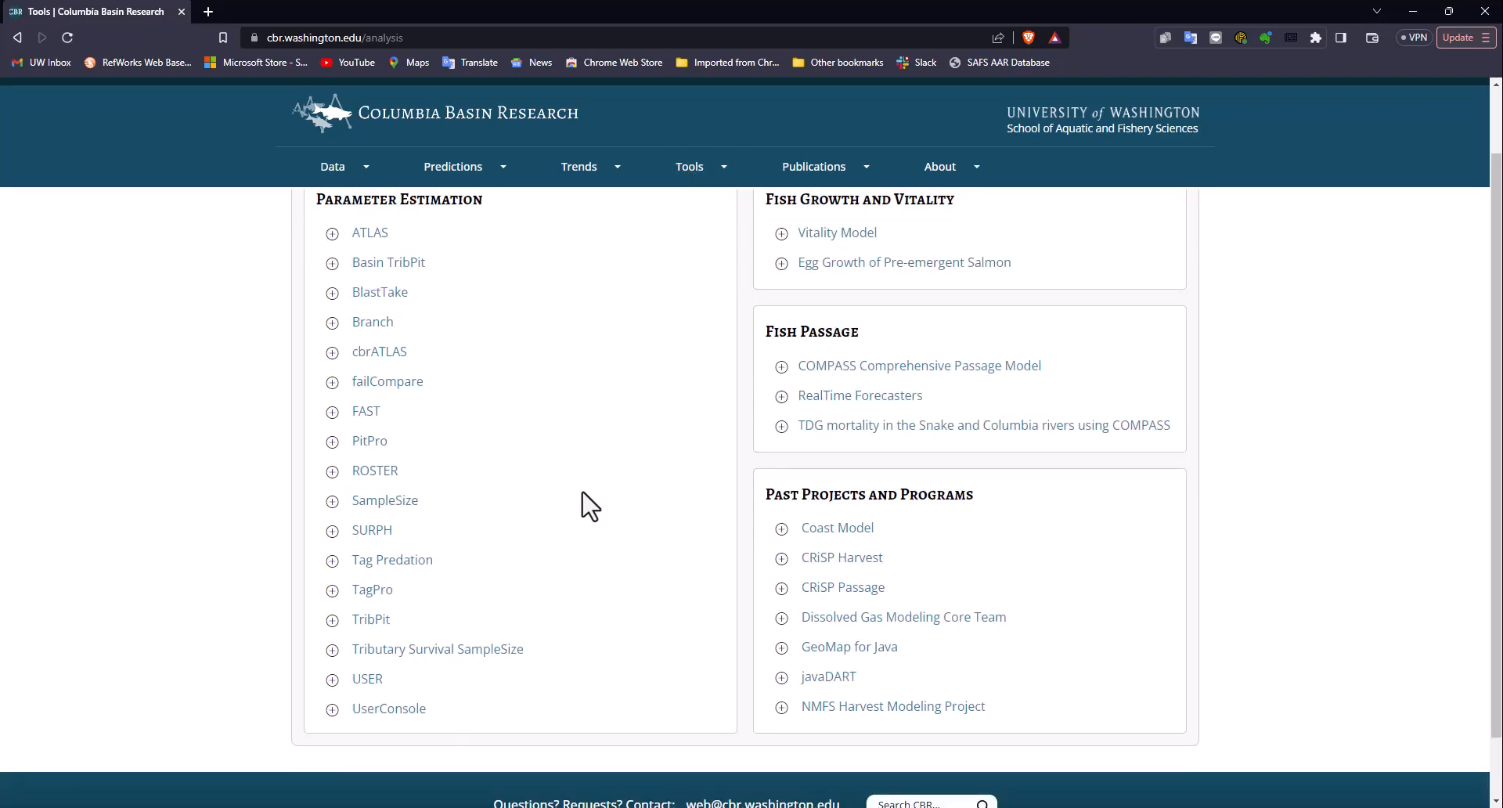
{"action": "scroll", "coordinate": [436, 432], "scroll_direction": "up", "scroll_amount": 1}
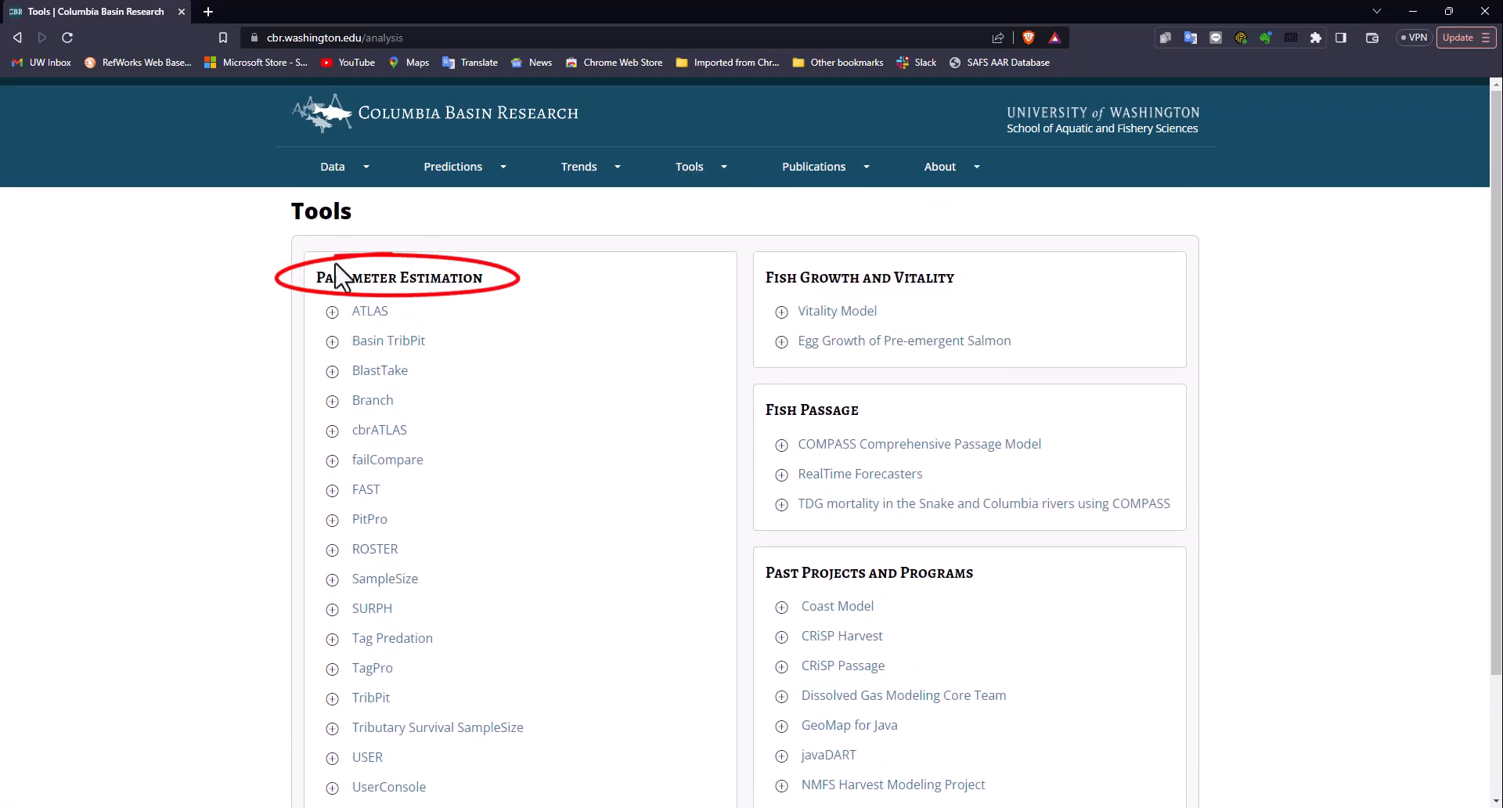
{"action": "left_click", "coordinate": [373, 669]}
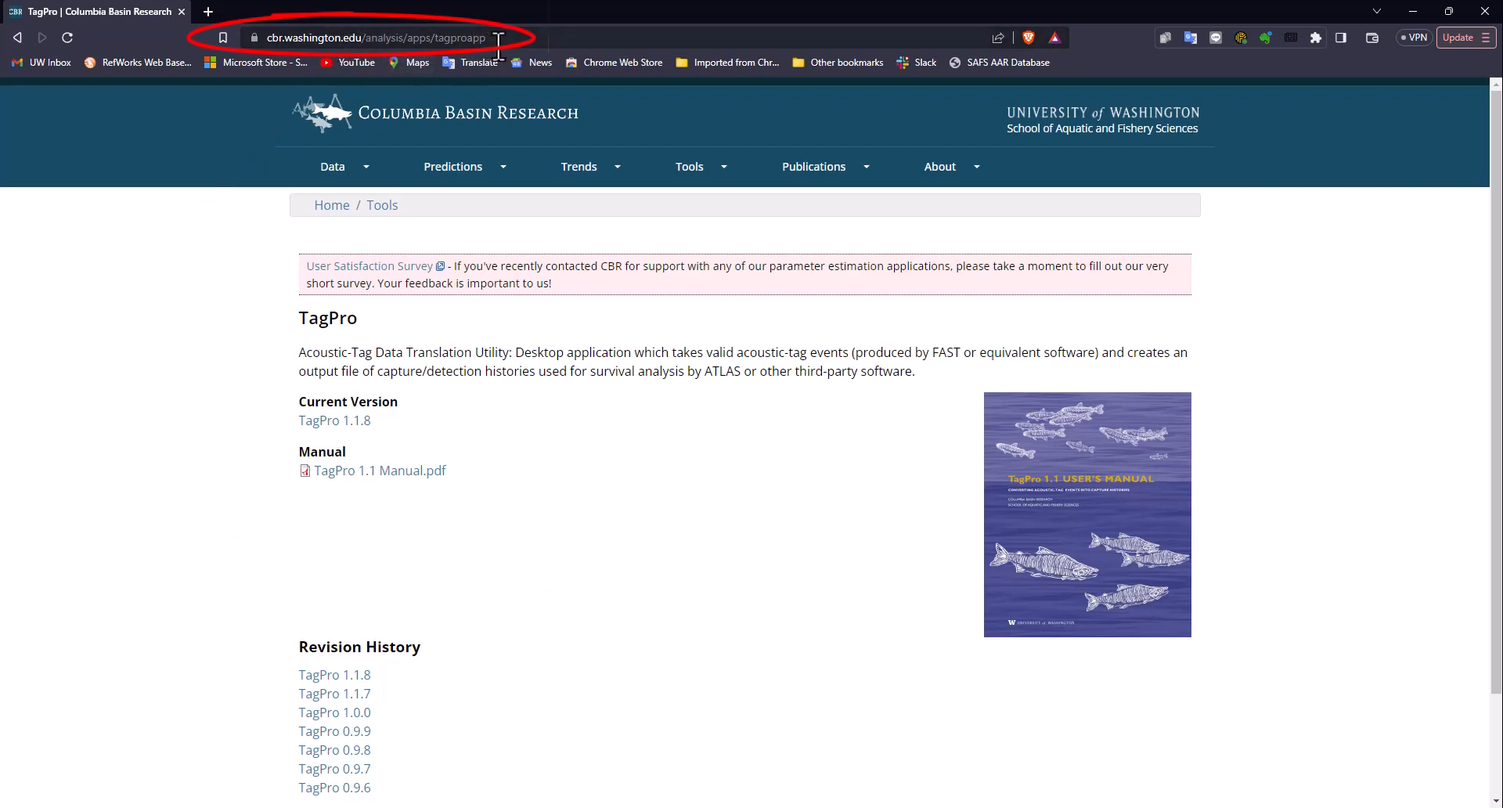
Step: Open the current TagPro 1.1.8 version page and download its TagPro_1.1.8.exe distribution to the Desktop
{"action": "scroll", "coordinate": [436, 511], "scroll_direction": "down", "scroll_amount": 1}
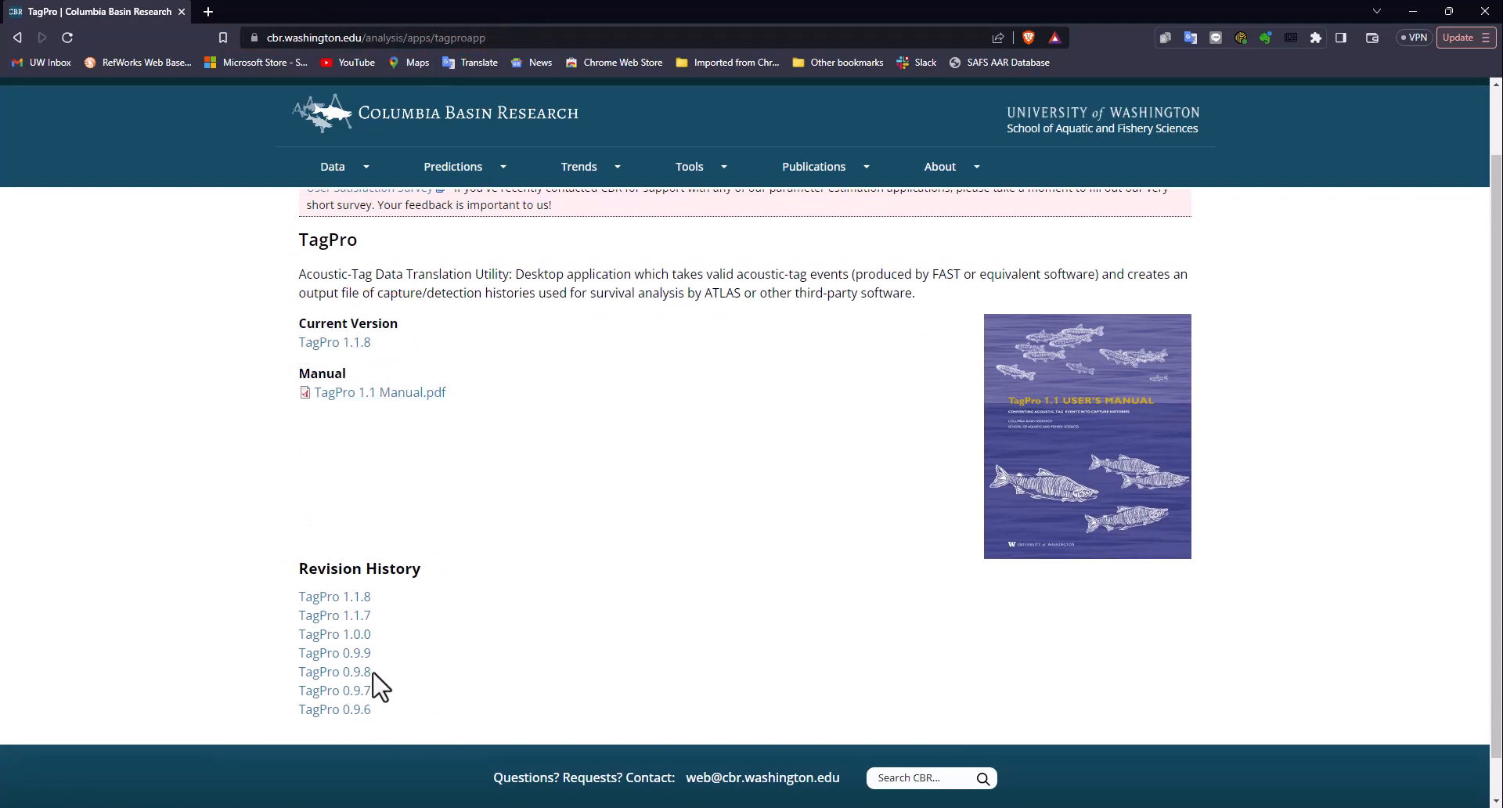
{"action": "left_click", "coordinate": [350, 344]}
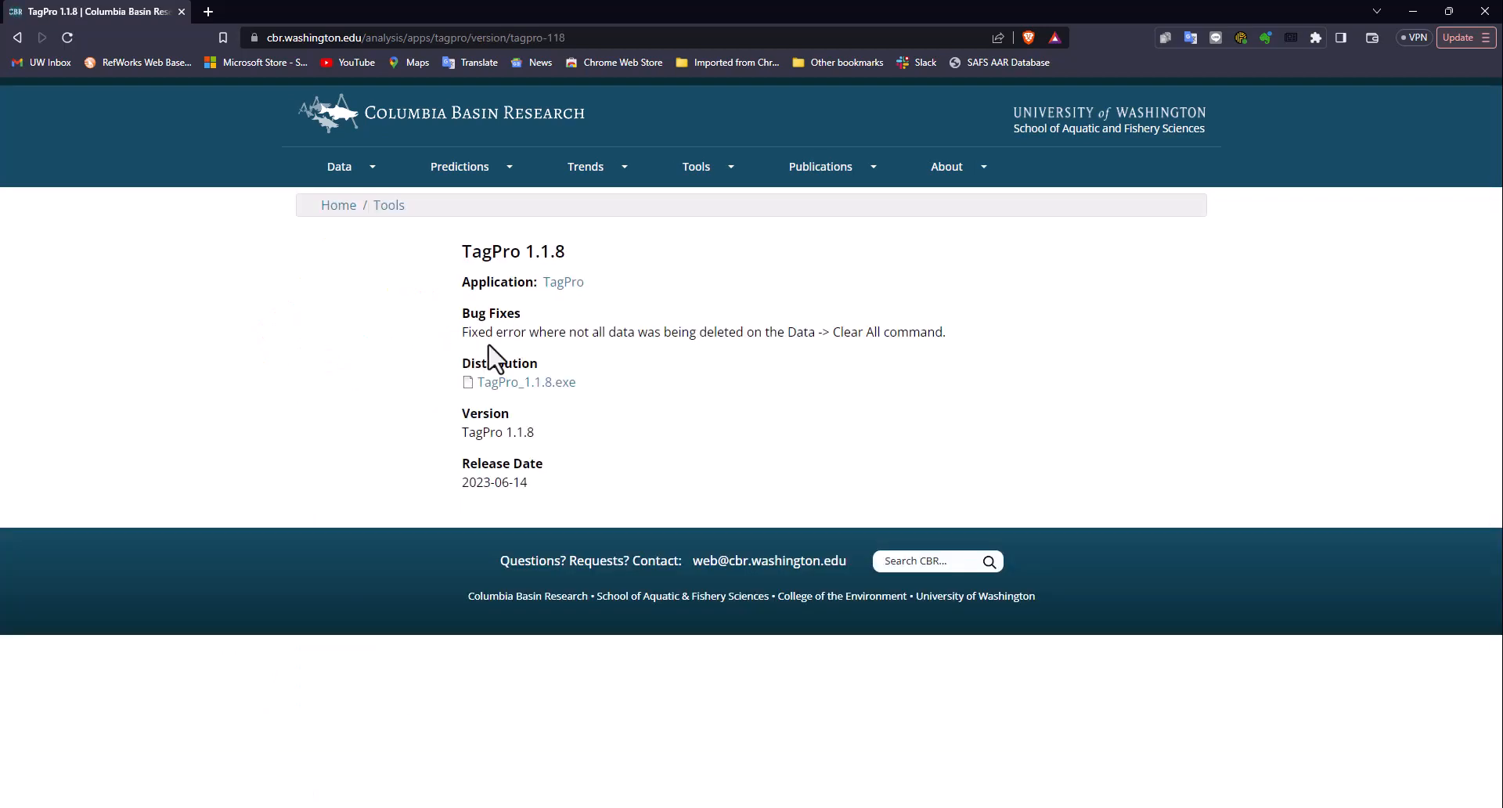
{"action": "left_click", "coordinate": [513, 385]}
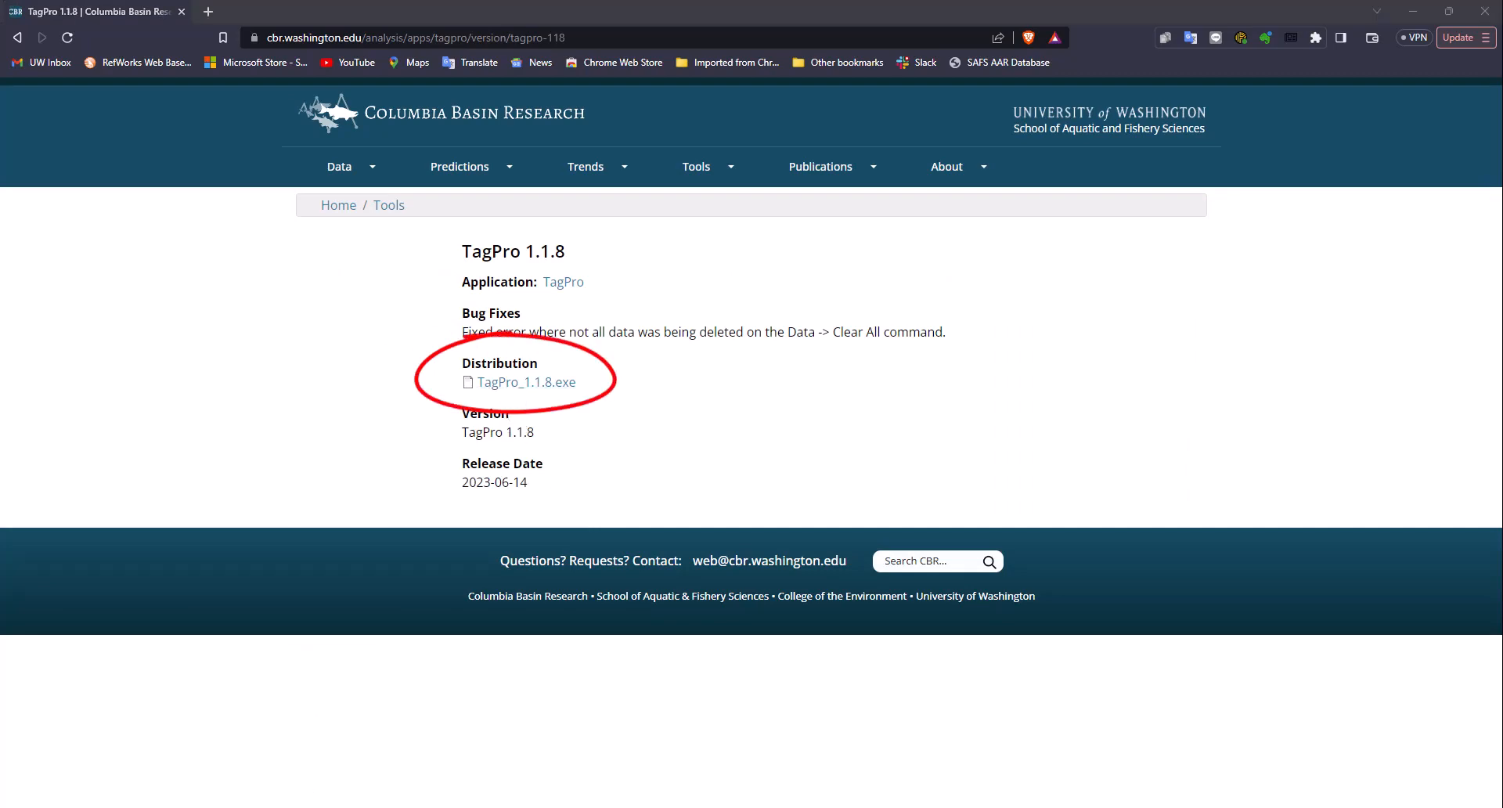
{"action": "left_click", "coordinate": [539, 383]}
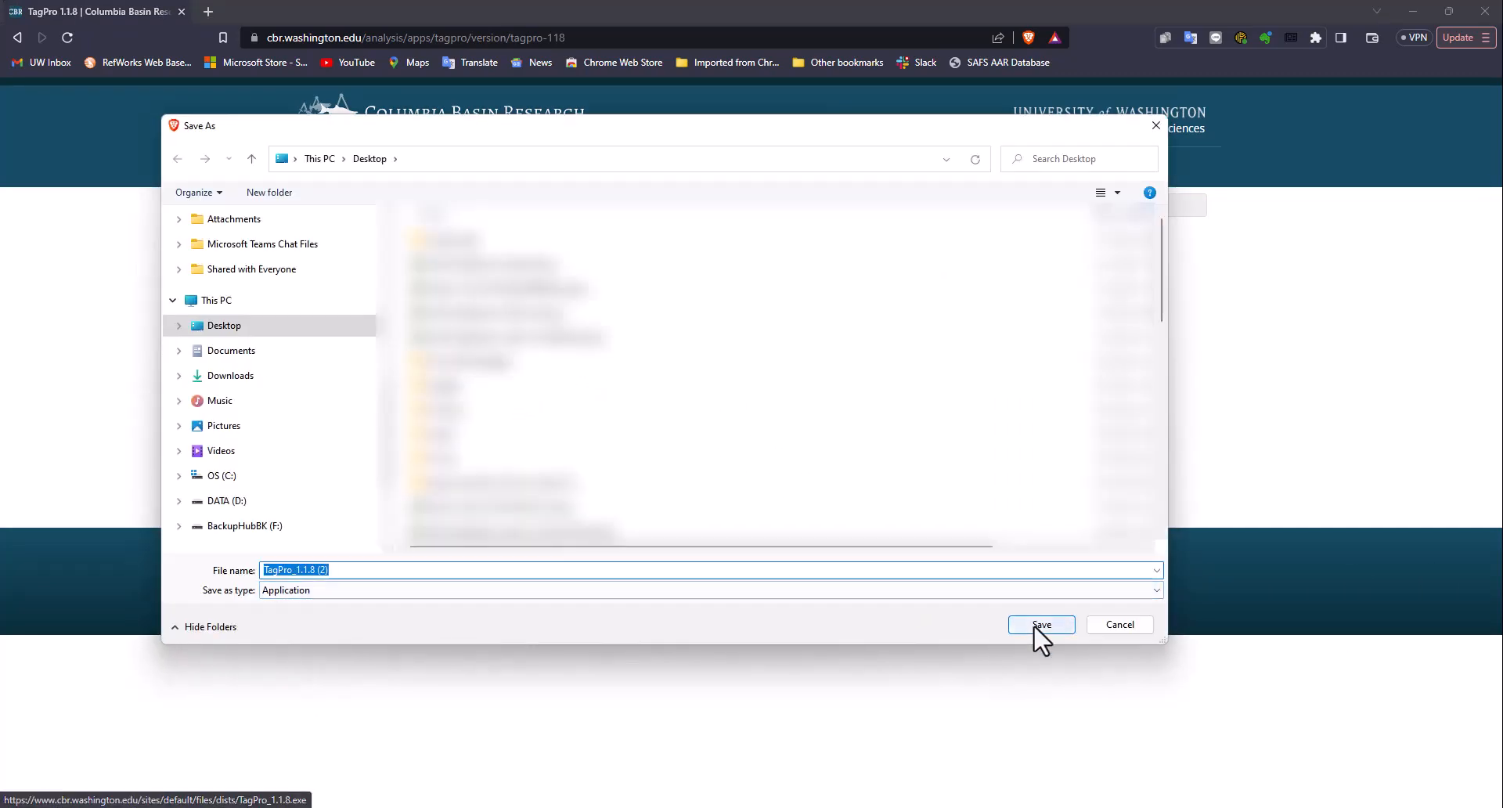
{"action": "left_click", "coordinate": [1042, 624]}
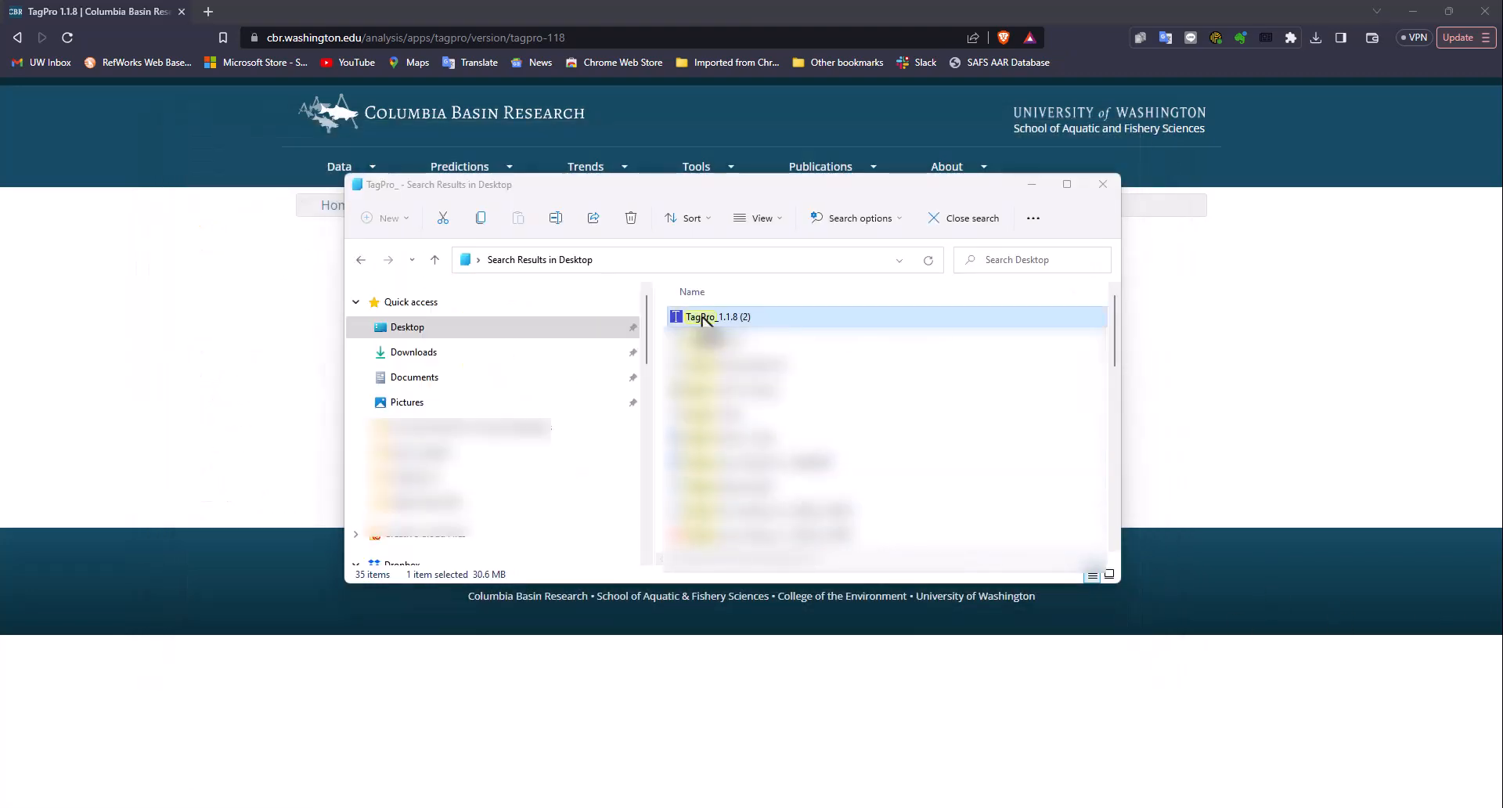
Step: Run the downloaded TagPro 1.1.8 installer and allow it past the SmartScreen block
{"action": "left_click_drag", "start_coordinate": [703, 318], "coordinate": [859, 320]}
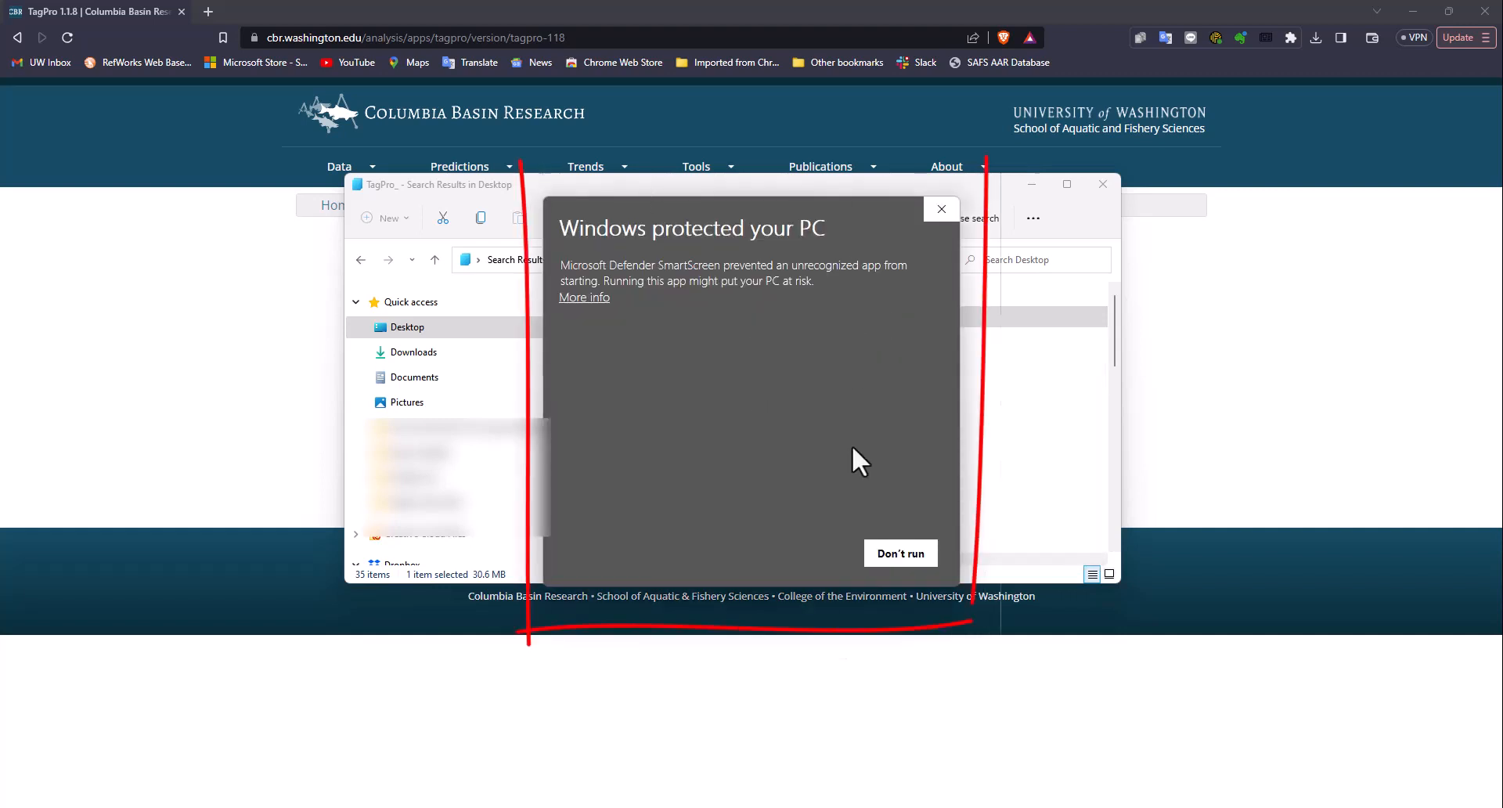
{"action": "left_click", "coordinate": [601, 302]}
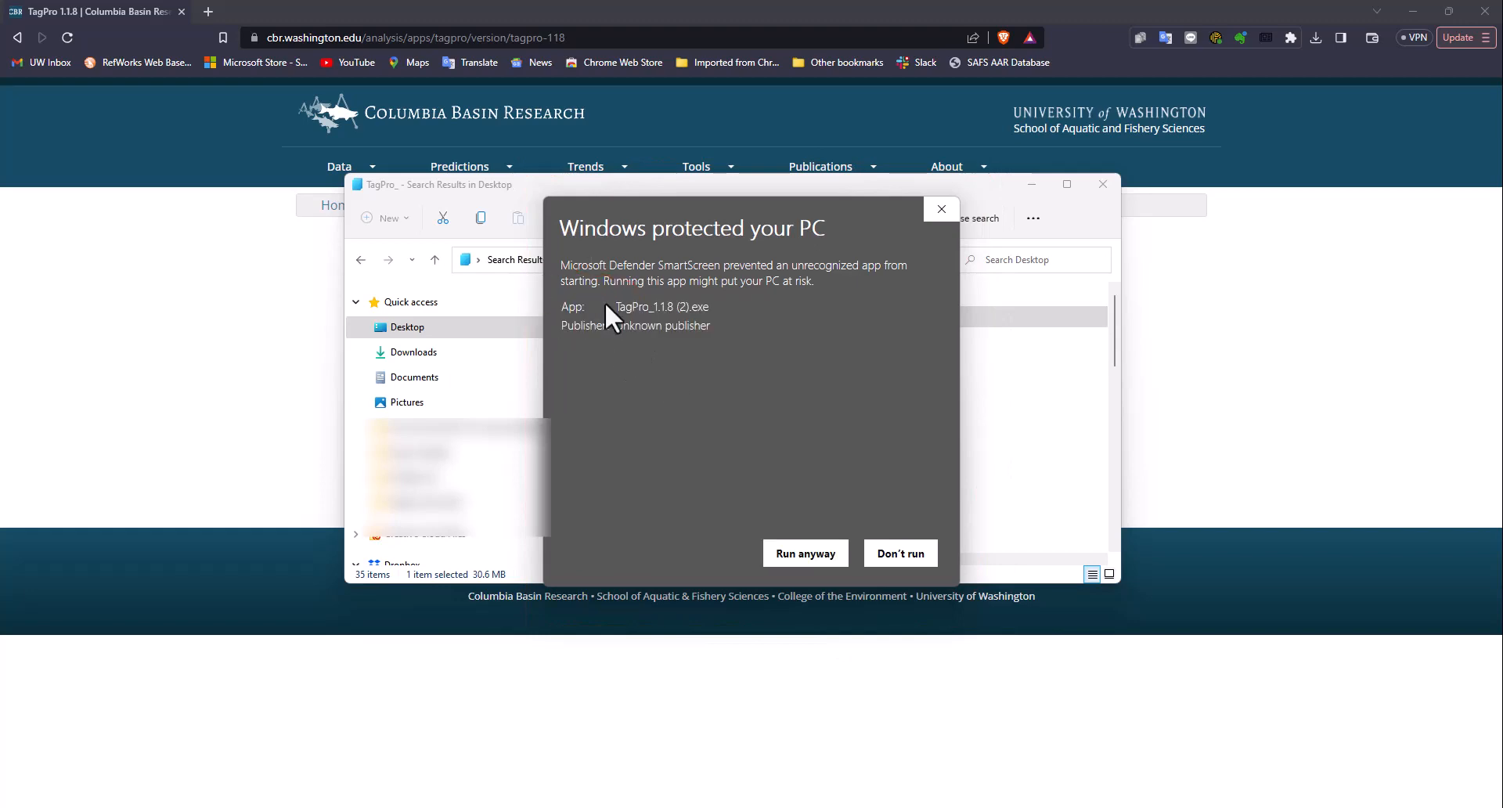
{"action": "left_click", "coordinate": [808, 557]}
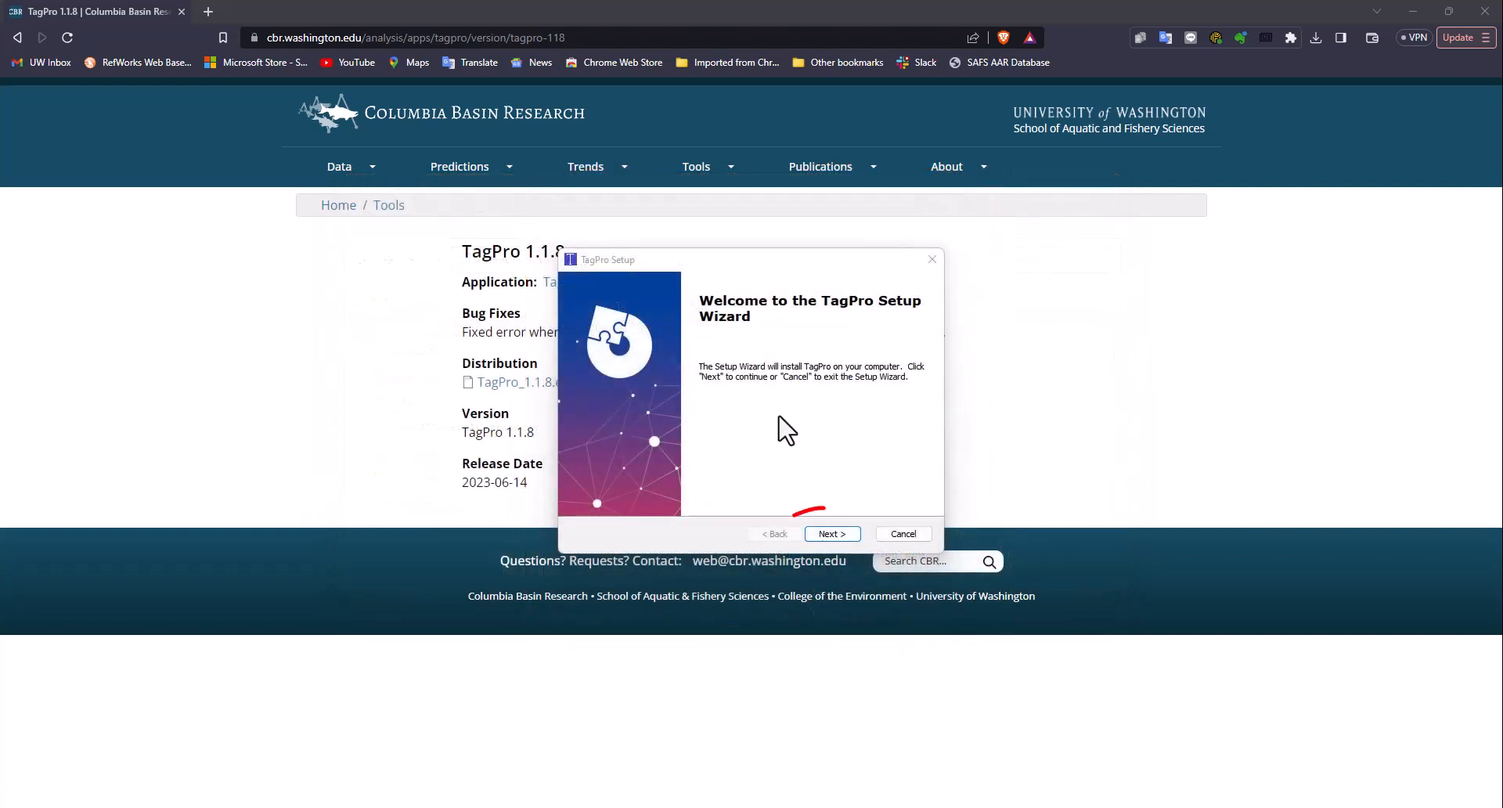
Step: Install TagPro in the default Columbia Basin Research folder by completing the setup wizard
{"action": "left_click", "coordinate": [841, 539]}
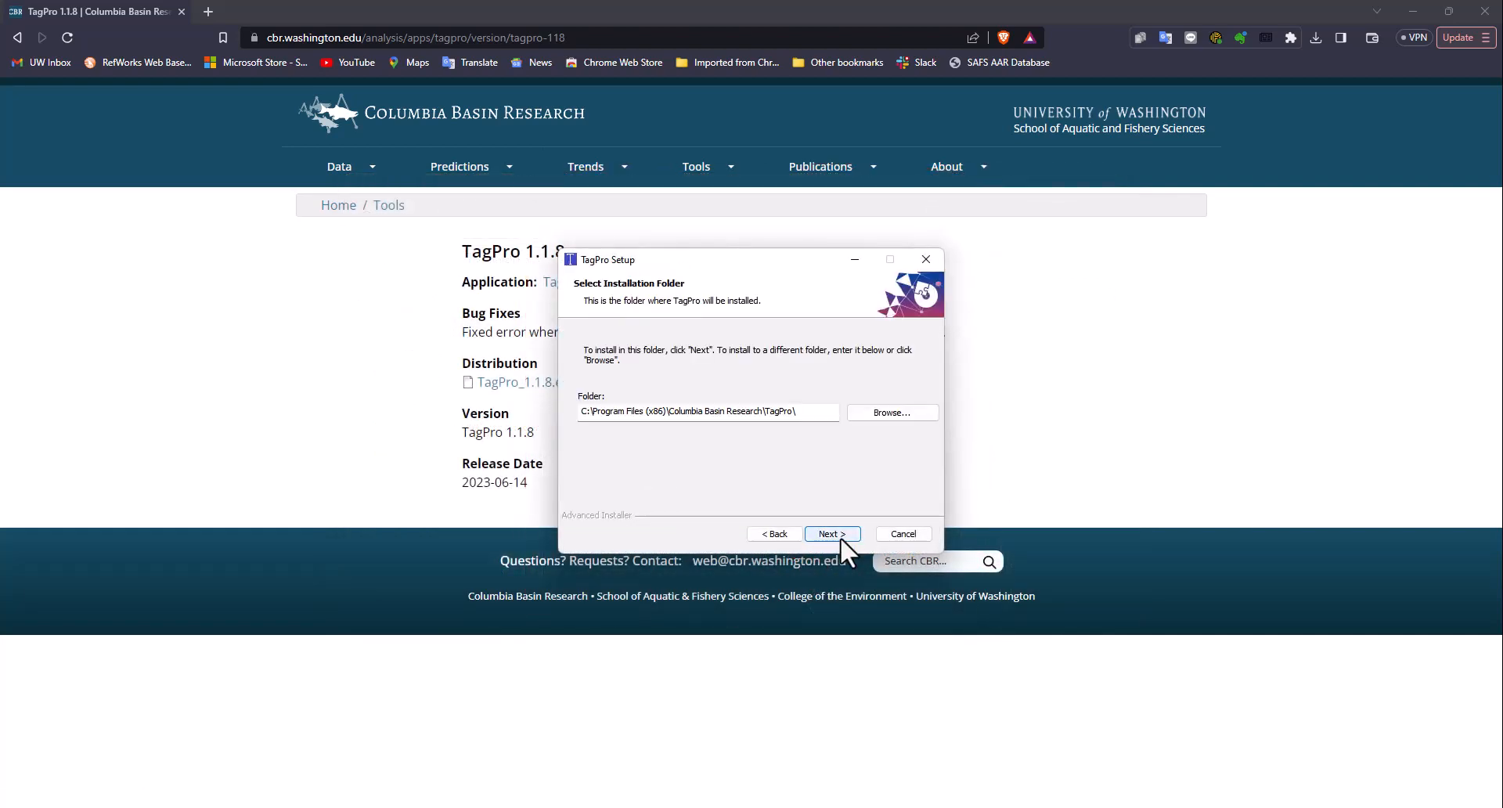
{"action": "left_click", "coordinate": [833, 534]}
{"action": "left_click", "coordinate": [833, 534]}
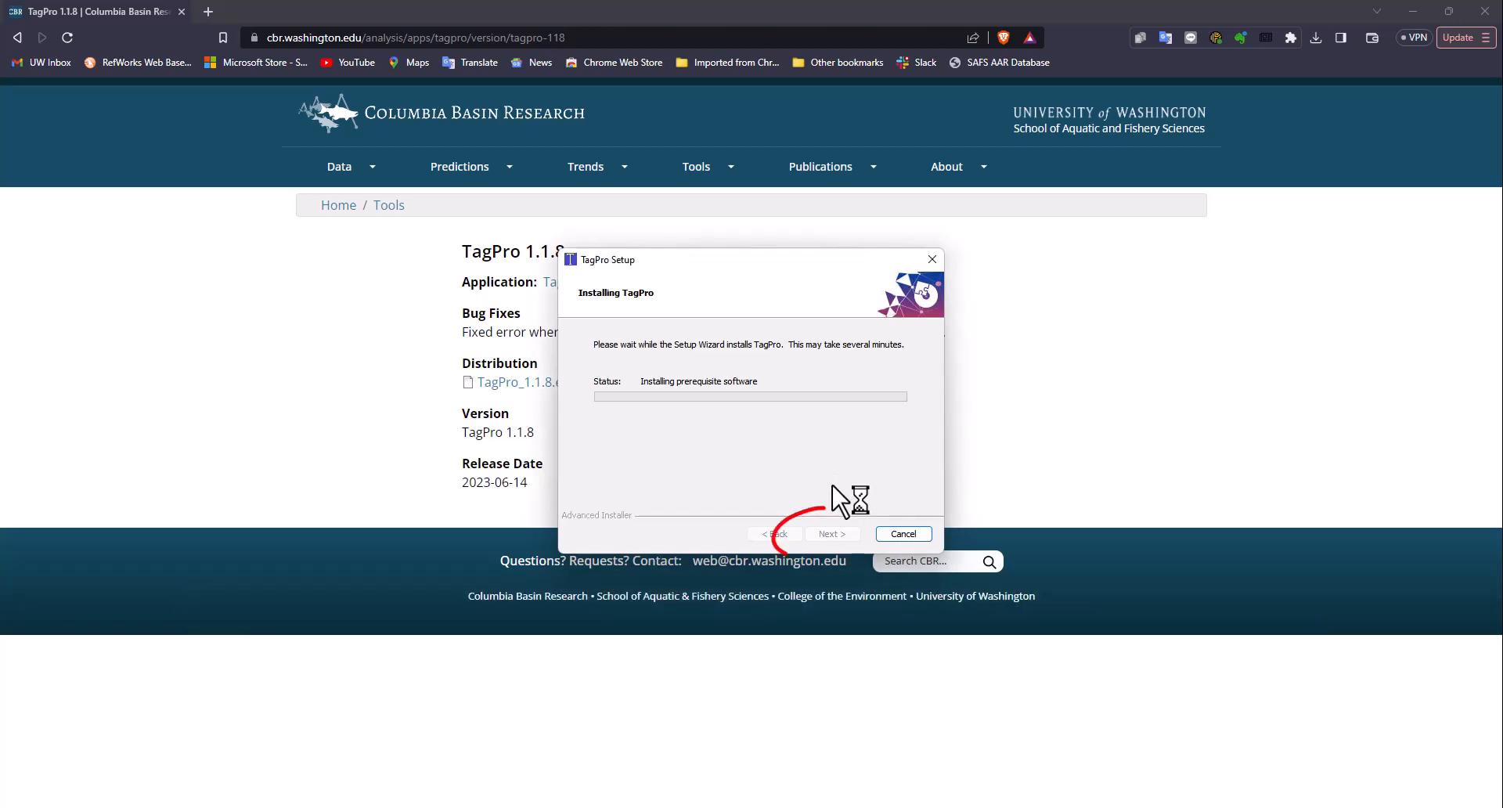
{"action": "left_click", "coordinate": [832, 534]}
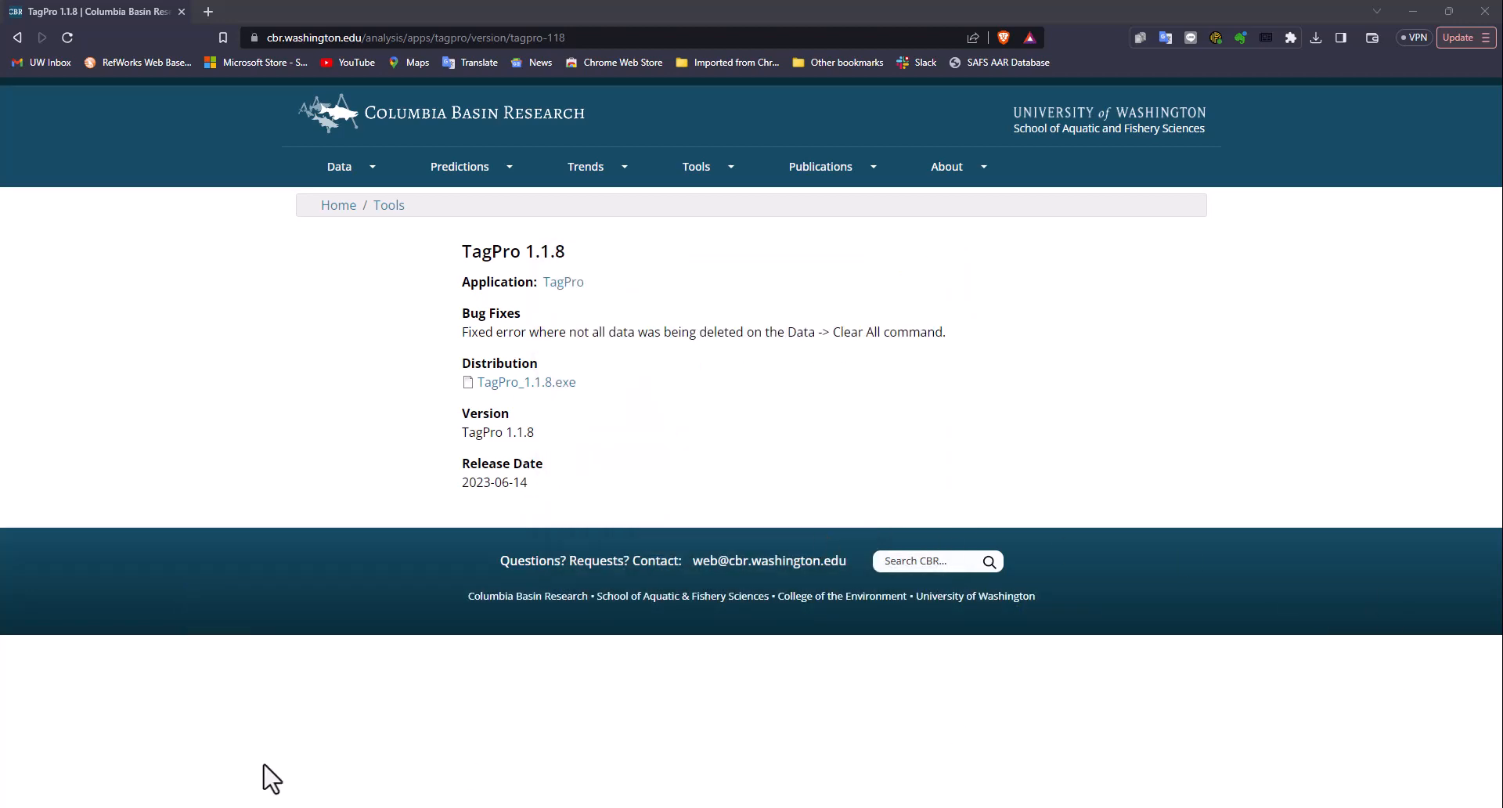
Step: Search Windows for tagpro and launch the installed TagPro application
{"action": "key", "text": "super"}
{"action": "type", "text": "tagpro"}
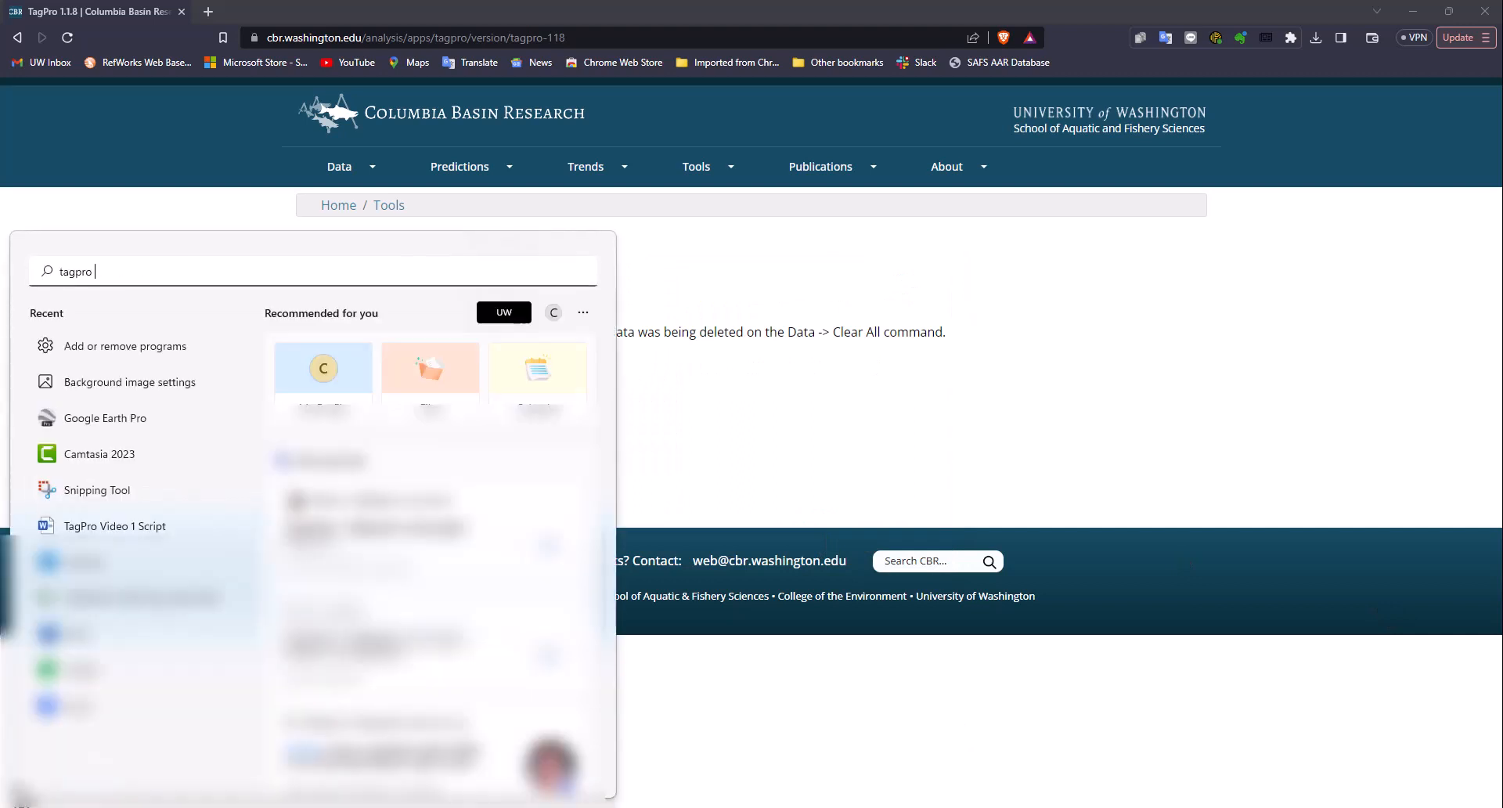
{"action": "left_click", "coordinate": [115, 486]}
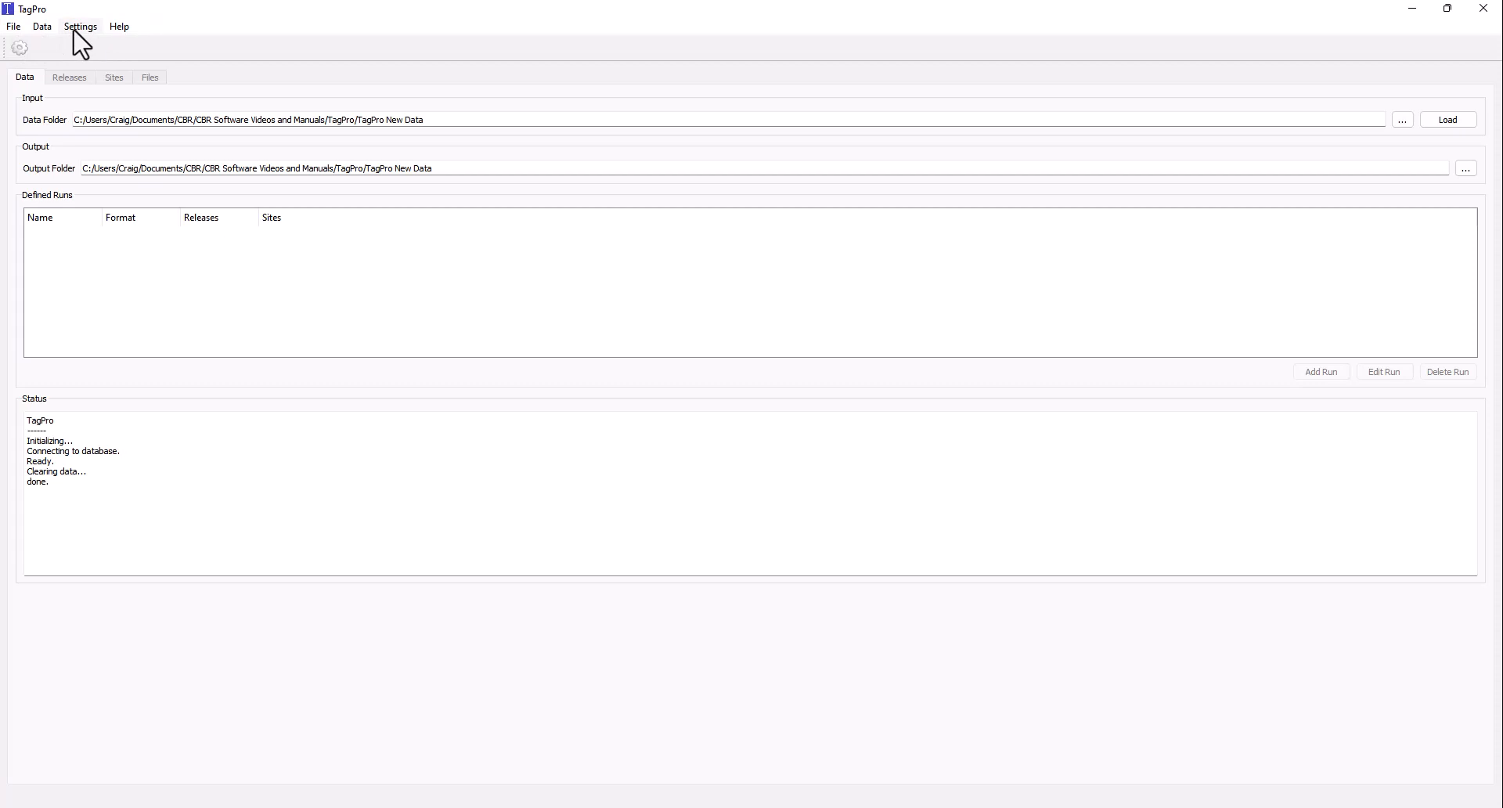
Step: Clear all existing data in TagPro and load the files from the TagPro New Data folder
{"action": "left_click", "coordinate": [43, 30]}
{"action": "left_click", "coordinate": [179, 50]}
{"action": "left_click", "coordinate": [45, 28]}
{"action": "left_click", "coordinate": [69, 44]}
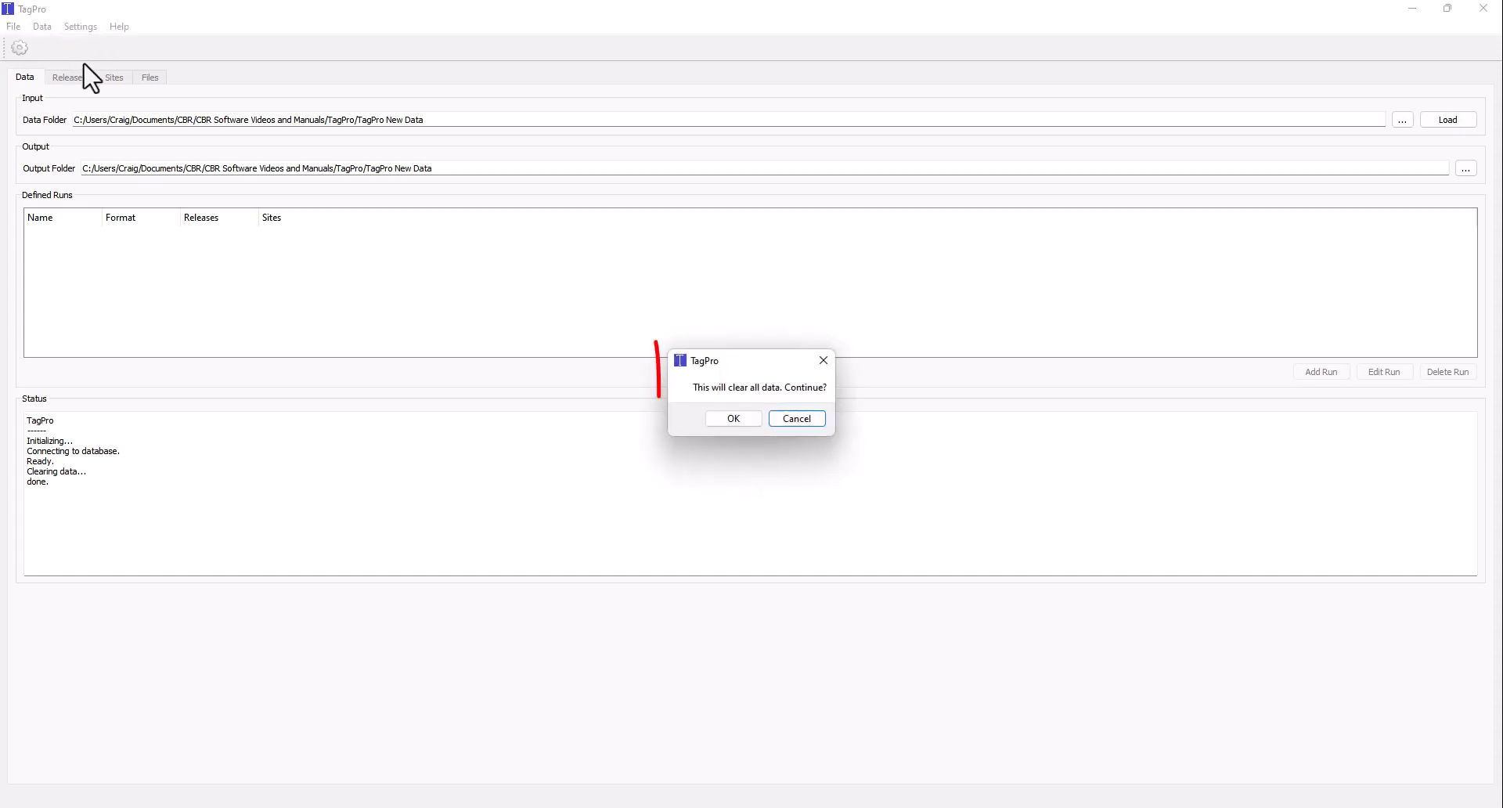
{"action": "left_click", "coordinate": [723, 417]}
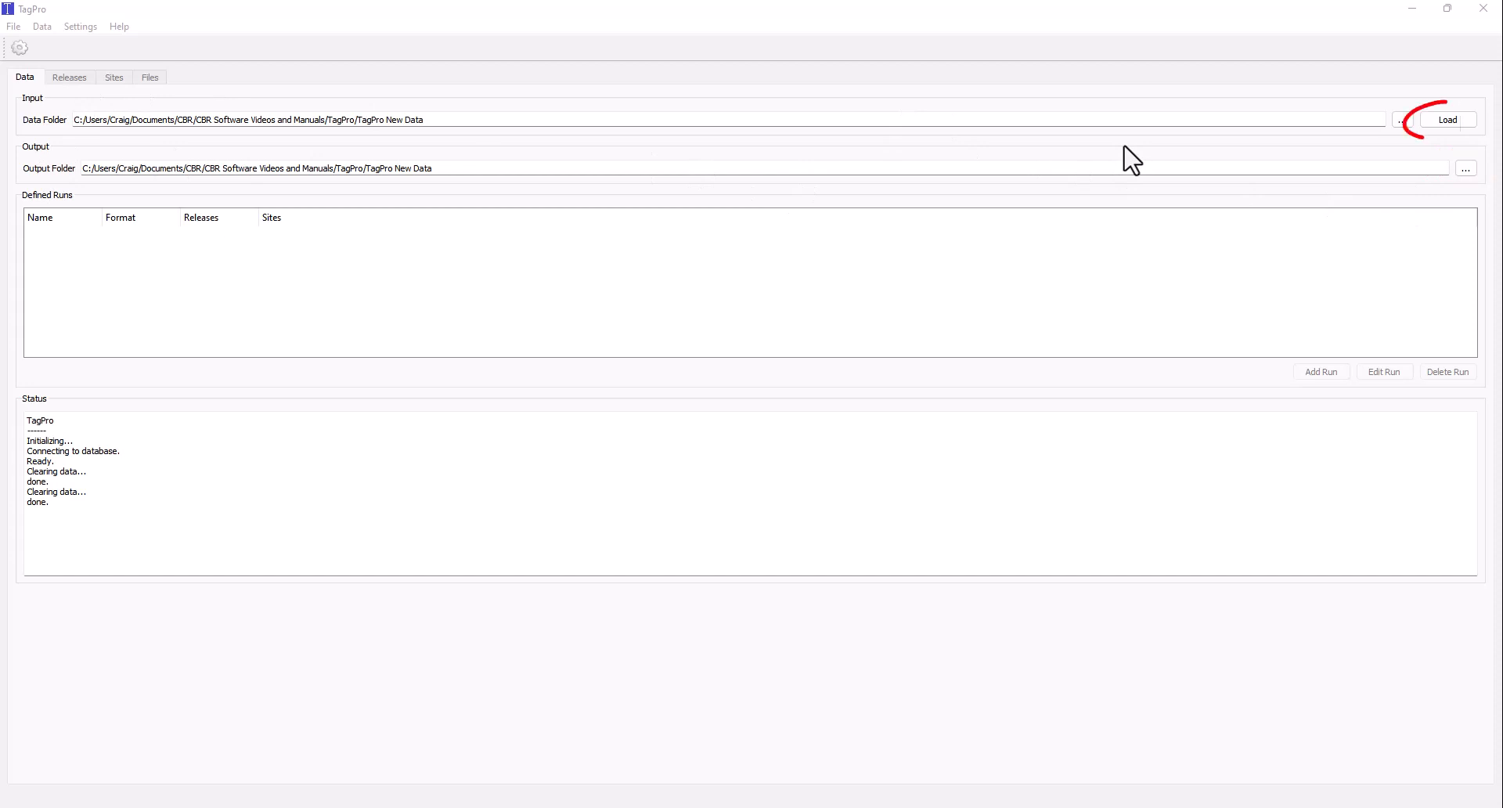
{"action": "left_click", "coordinate": [1447, 121]}
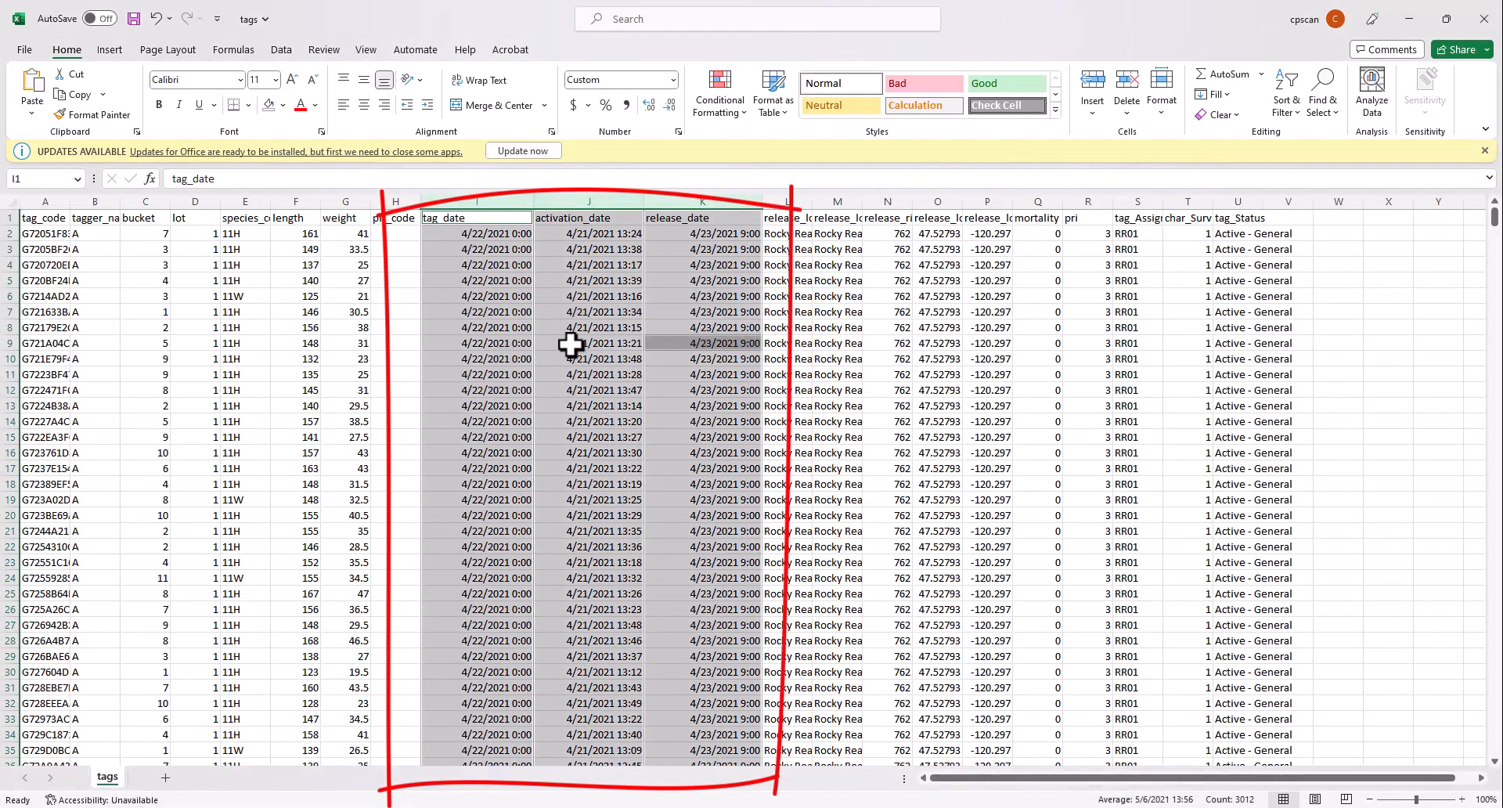
Step: In Excel, apply the custom format yyyy-mm-dd hh:mm:ss to the tag_date, activation_date and release_date columns of the tags sheet
{"action": "right_click", "coordinate": [585, 407]}
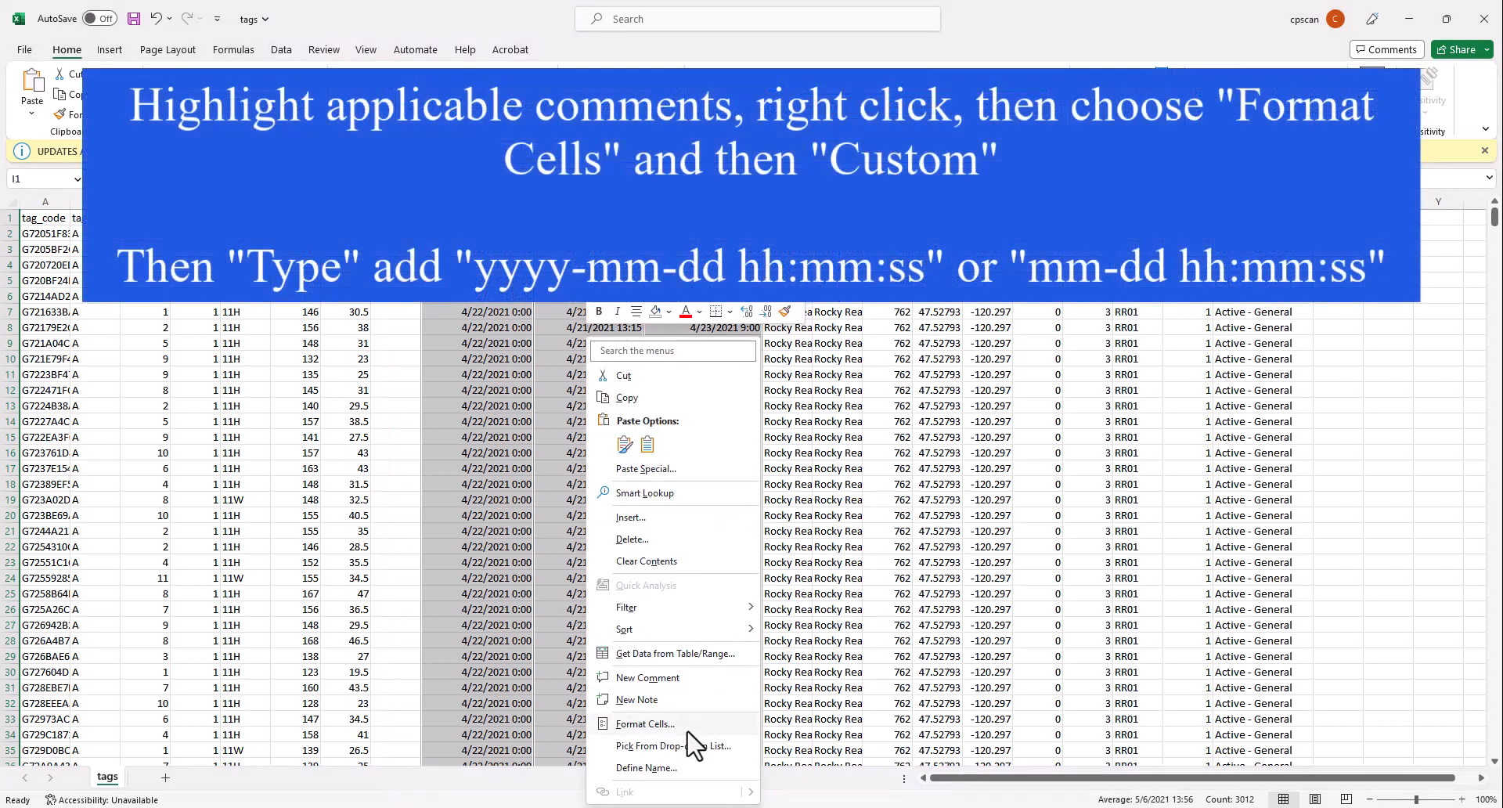
{"action": "left_click", "coordinate": [693, 734]}
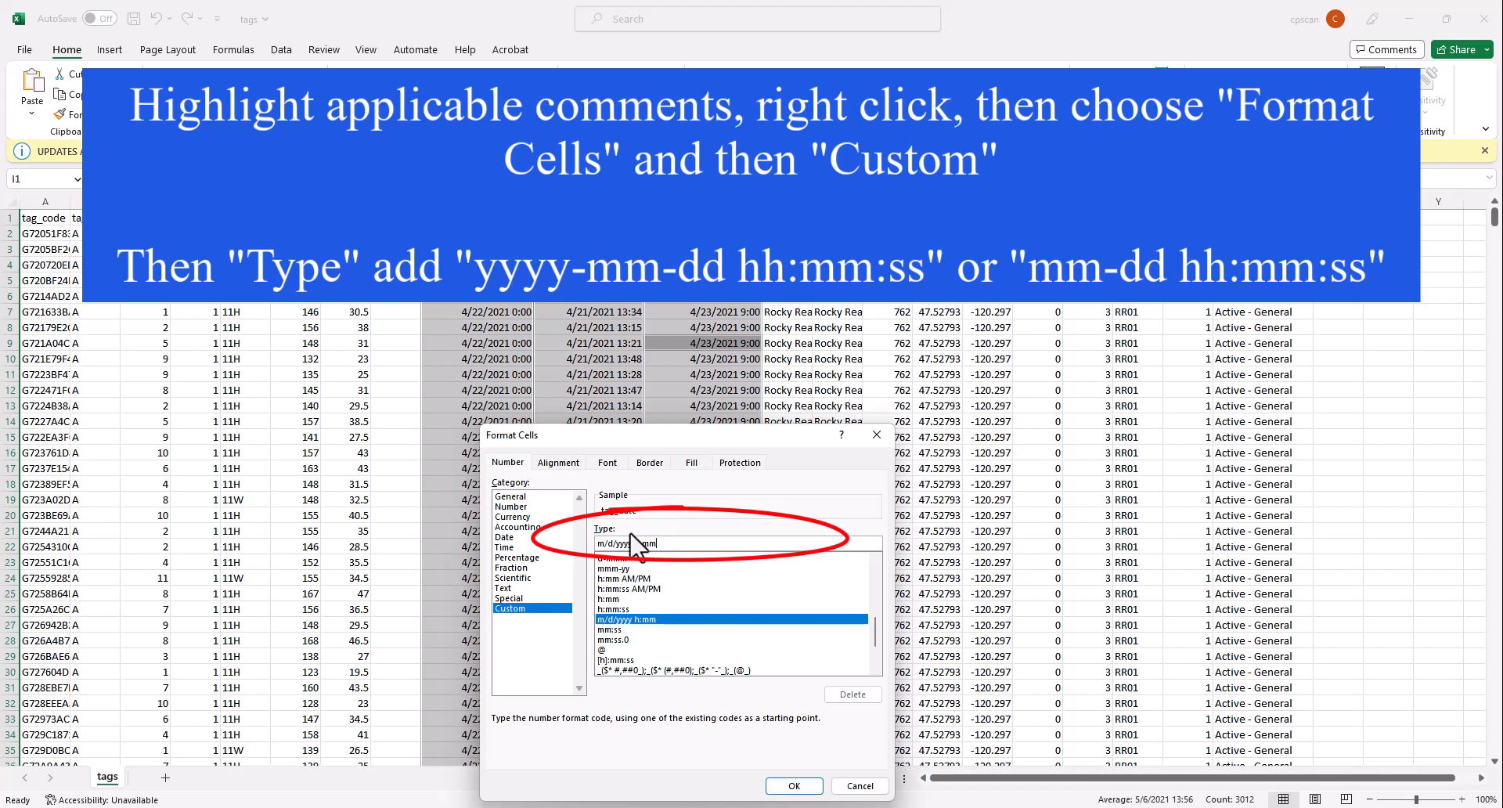
{"action": "left_click_drag", "start_coordinate": [669, 543], "coordinate": [586, 544]}
{"action": "type", "text": "yyyy-mm-dd hh:mm:ss"}
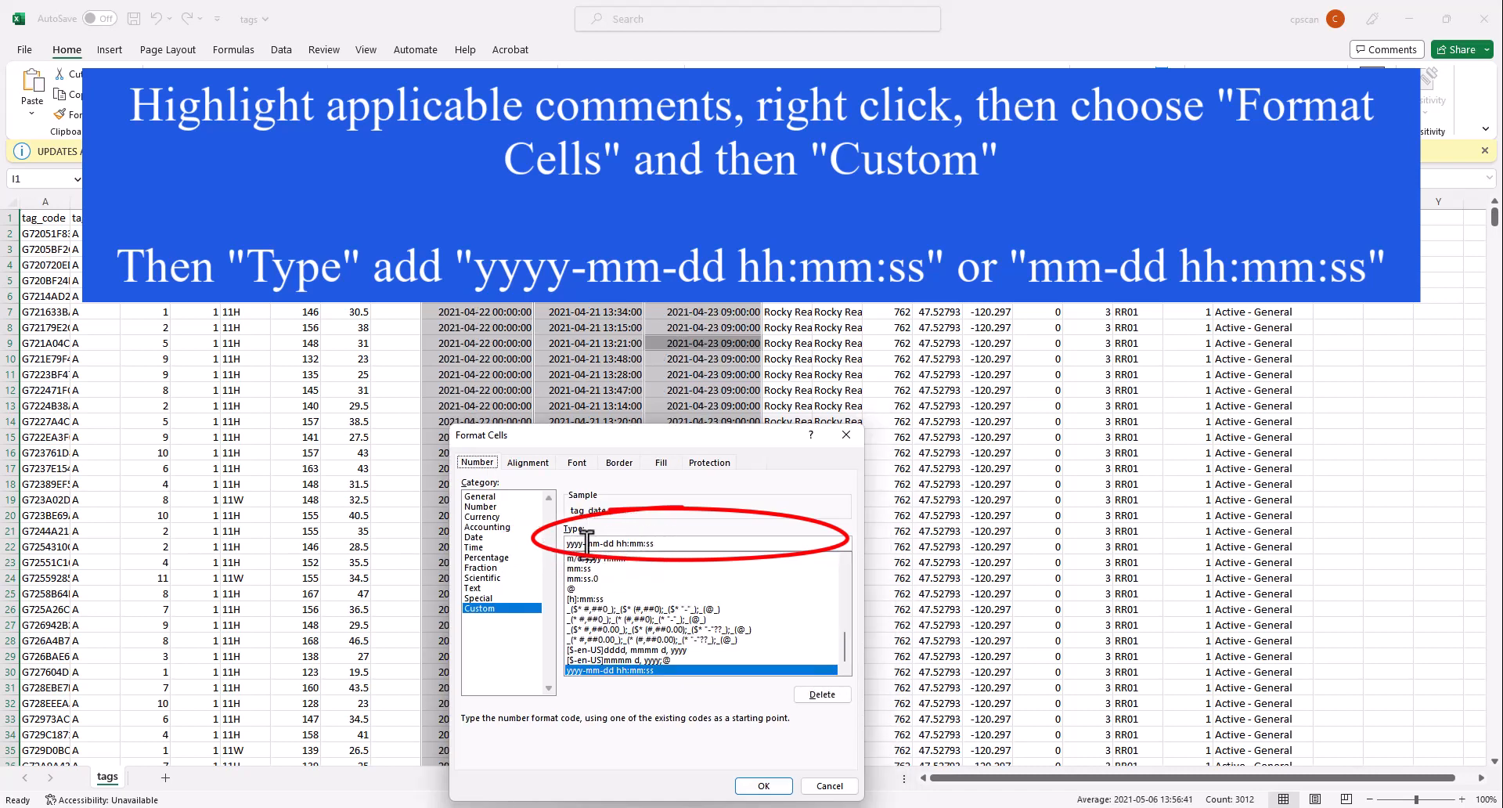
Step: Try the custom format mm-dd hh:mm:ss on the three date columns and undo it
{"action": "left_click_drag", "start_coordinate": [584, 543], "coordinate": [507, 549]}
{"action": "key", "text": "BackSpace"}
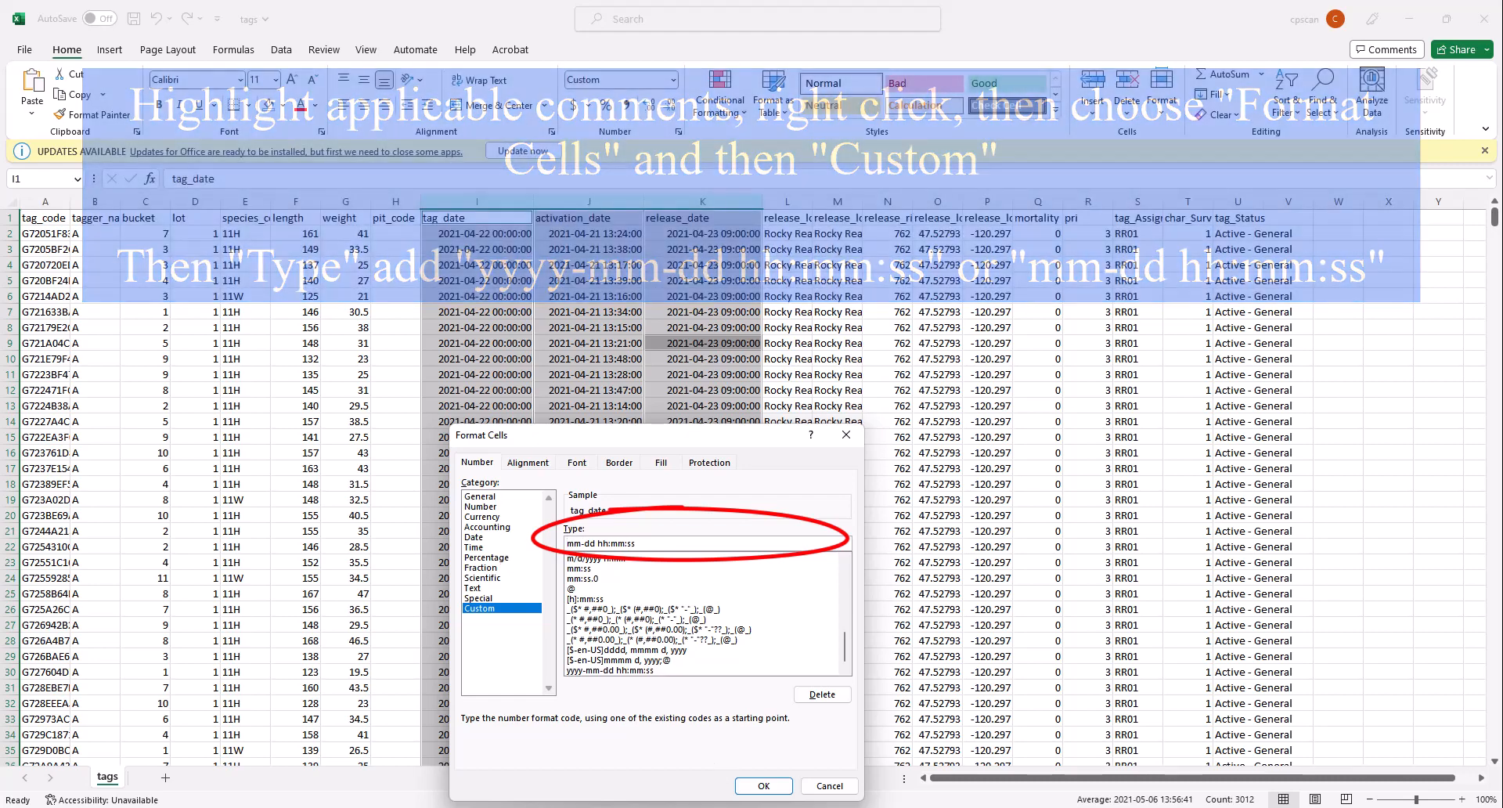
{"action": "left_click", "coordinate": [764, 786]}
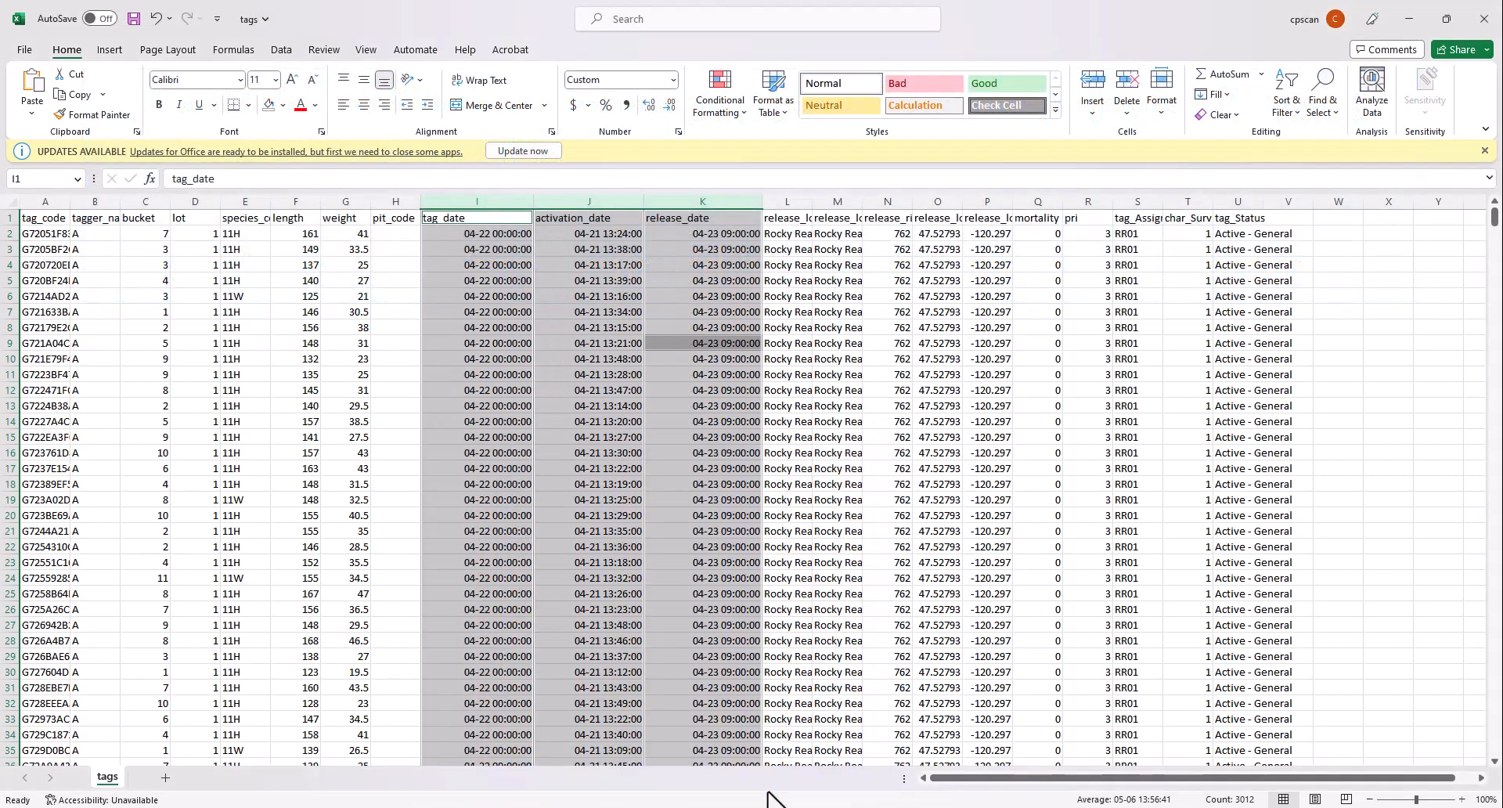
{"action": "key", "text": "ctrl+z"}
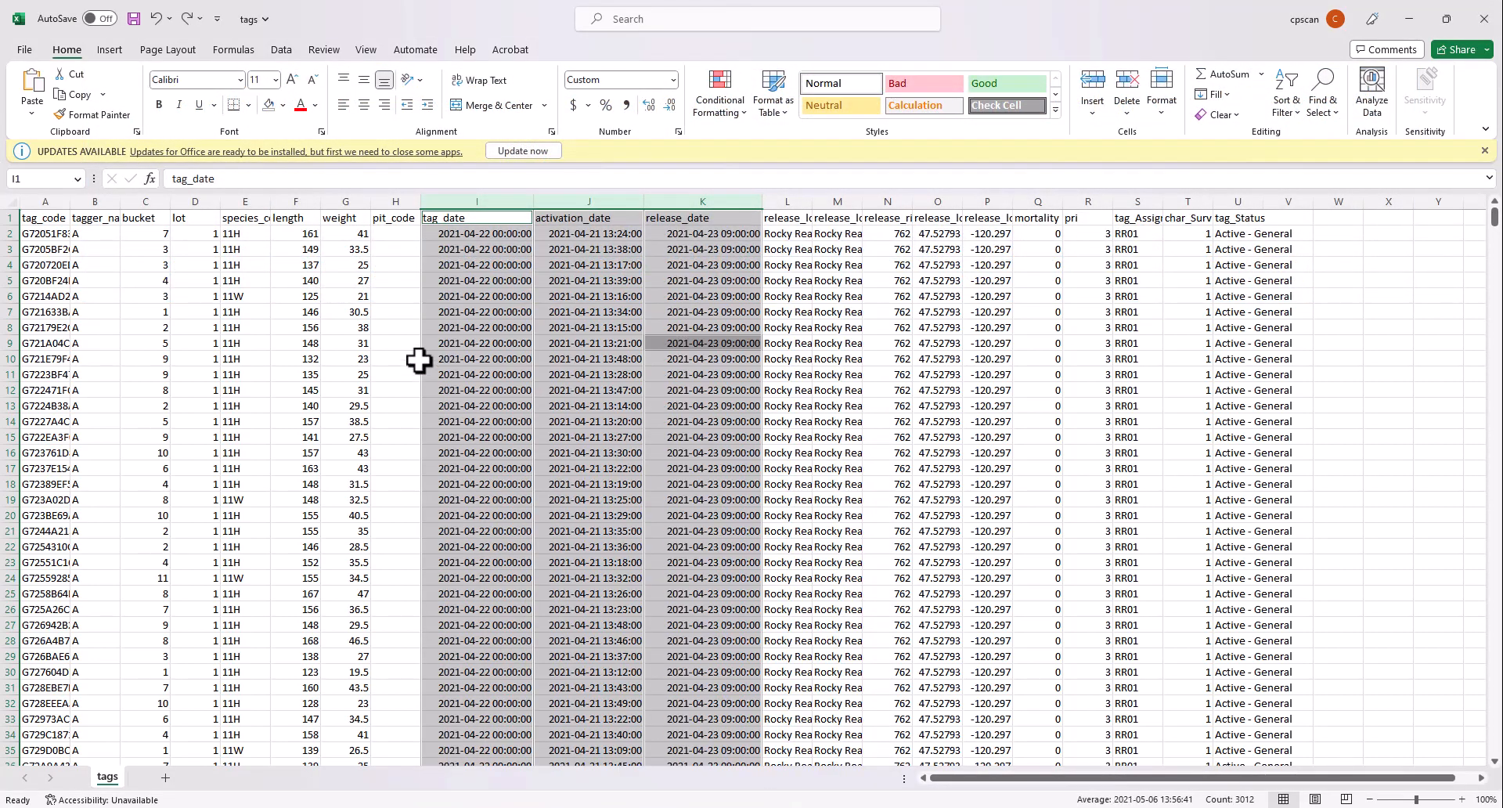
{"action": "left_click", "coordinate": [479, 202]}
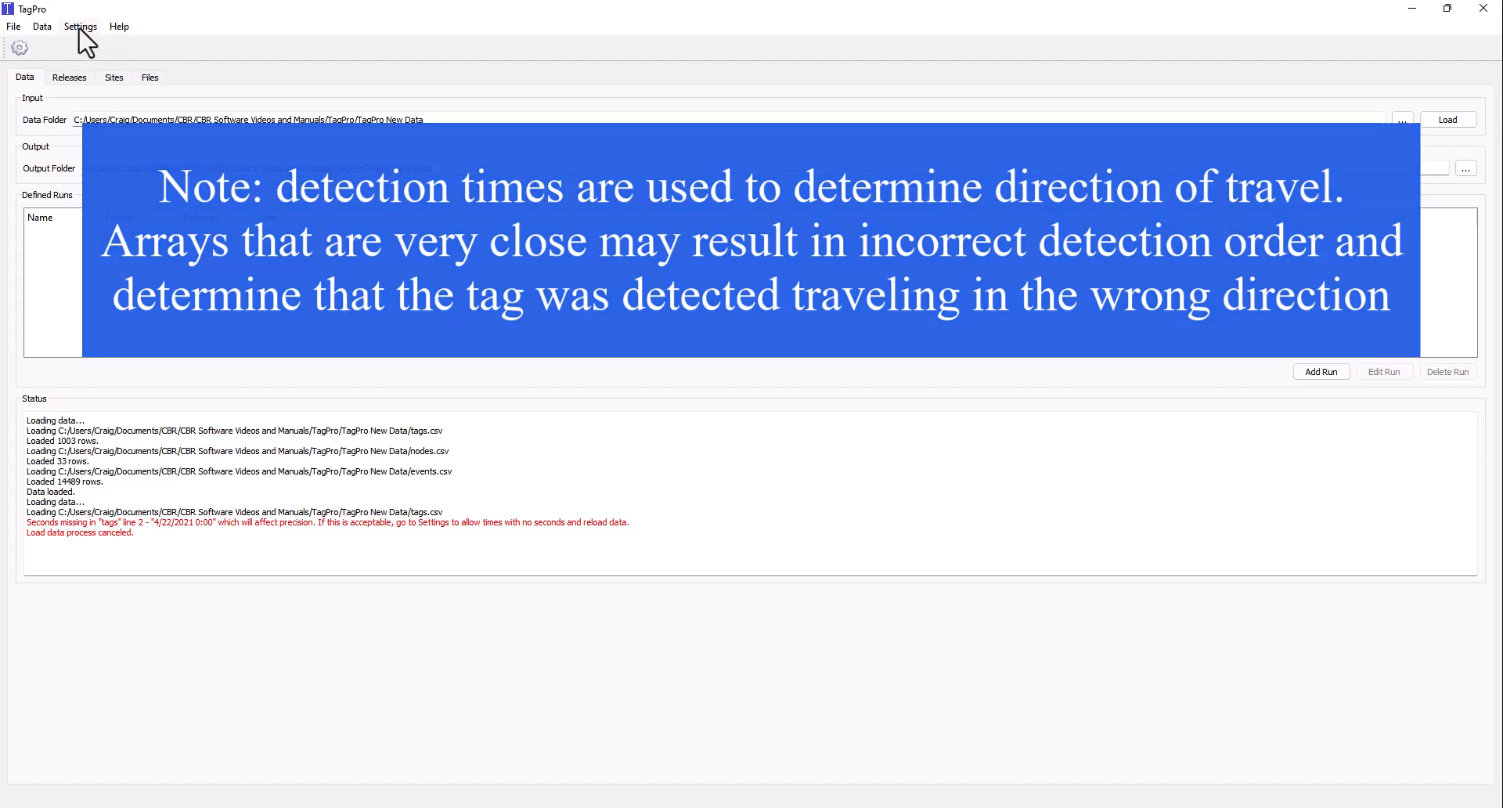
Step: In TagPro, allow times without seconds and accept the reduced precision
{"action": "left_click", "coordinate": [80, 28]}
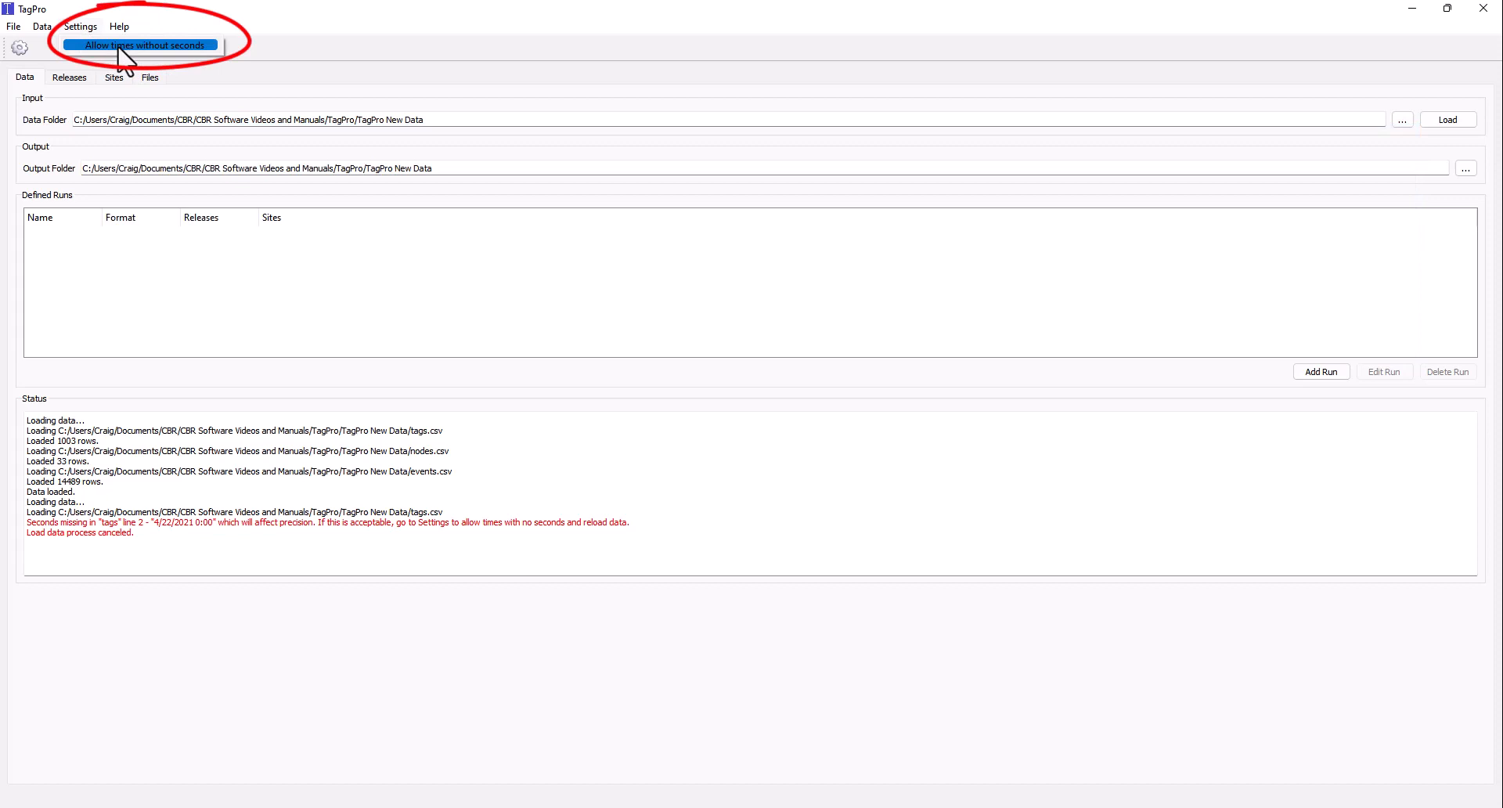
{"action": "left_click", "coordinate": [118, 47]}
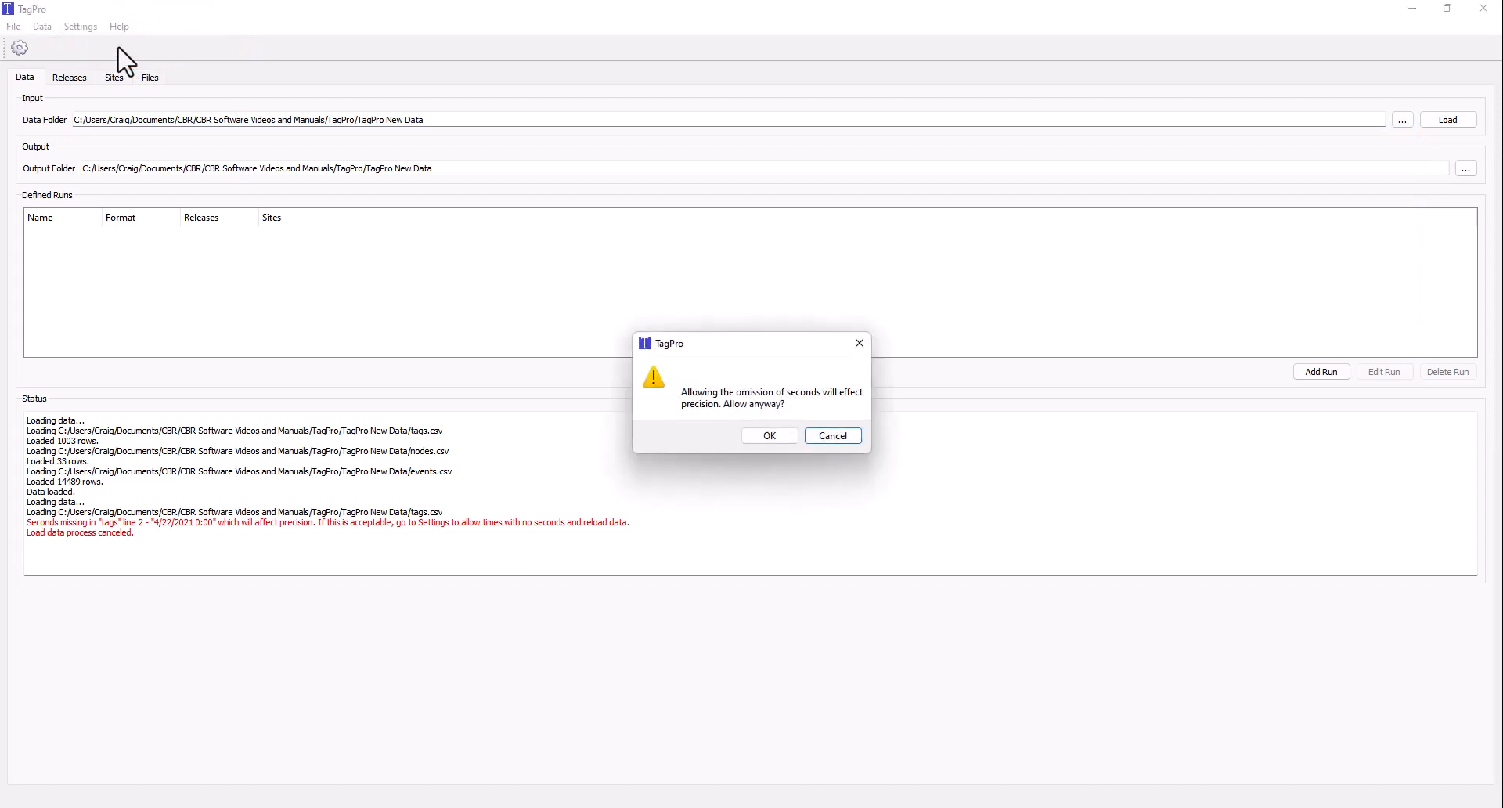
{"action": "left_click", "coordinate": [770, 436]}
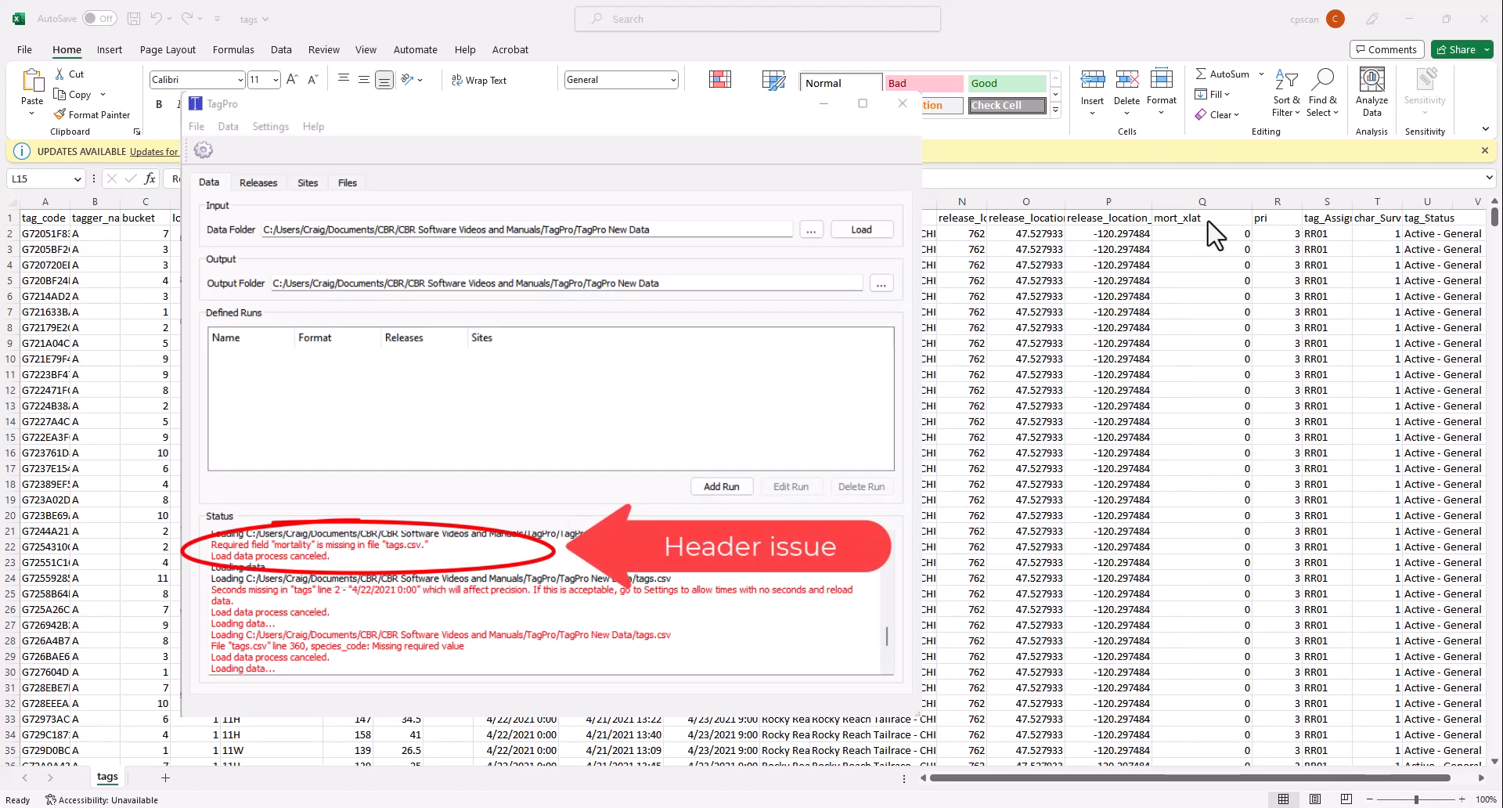
Step: In the Excel tags sheet, rename the mort_xlat column header in cell Q1 to mortality
{"action": "double_click", "coordinate": [1209, 219]}
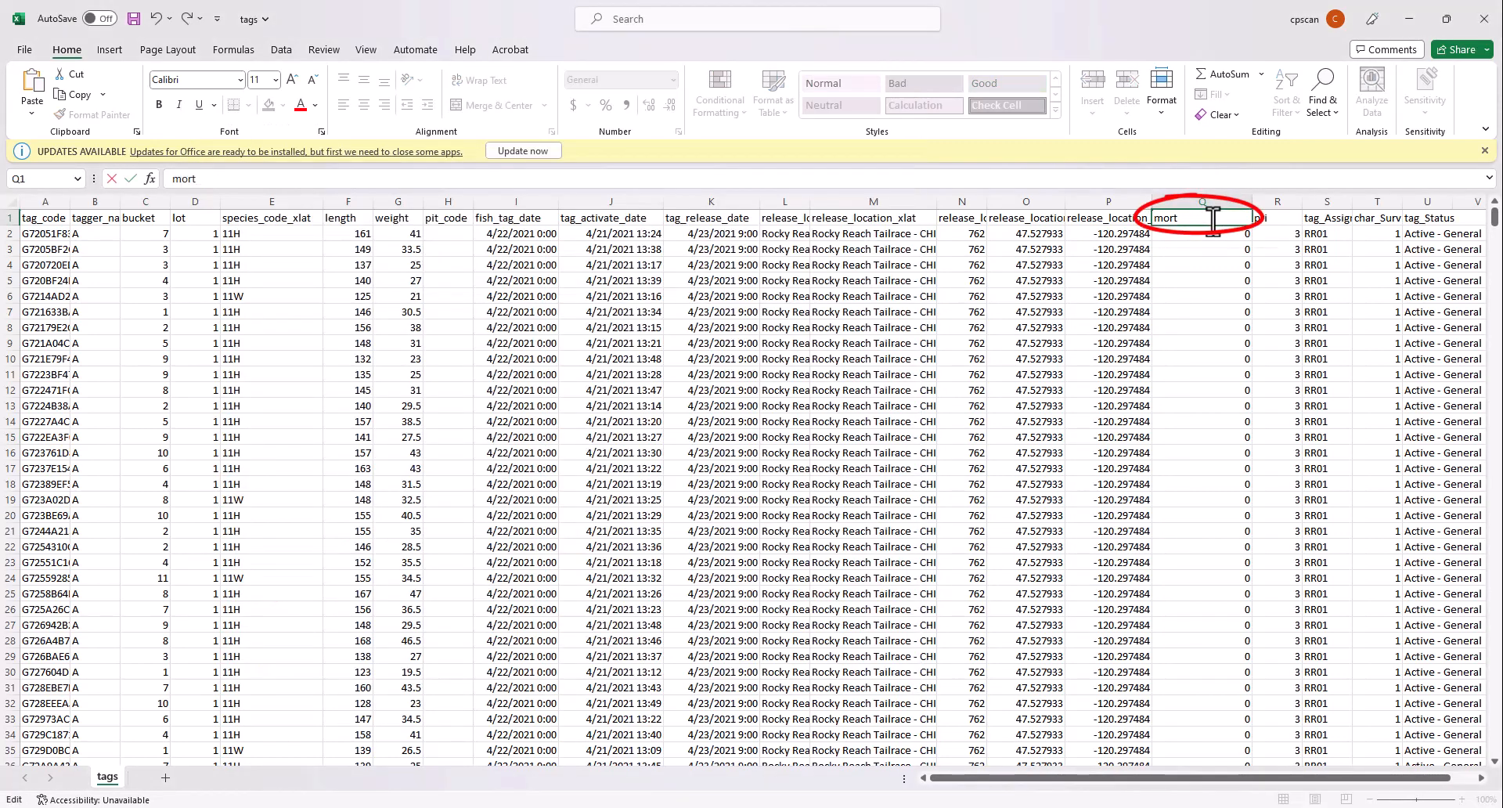
{"action": "left_click", "coordinate": [1220, 266]}
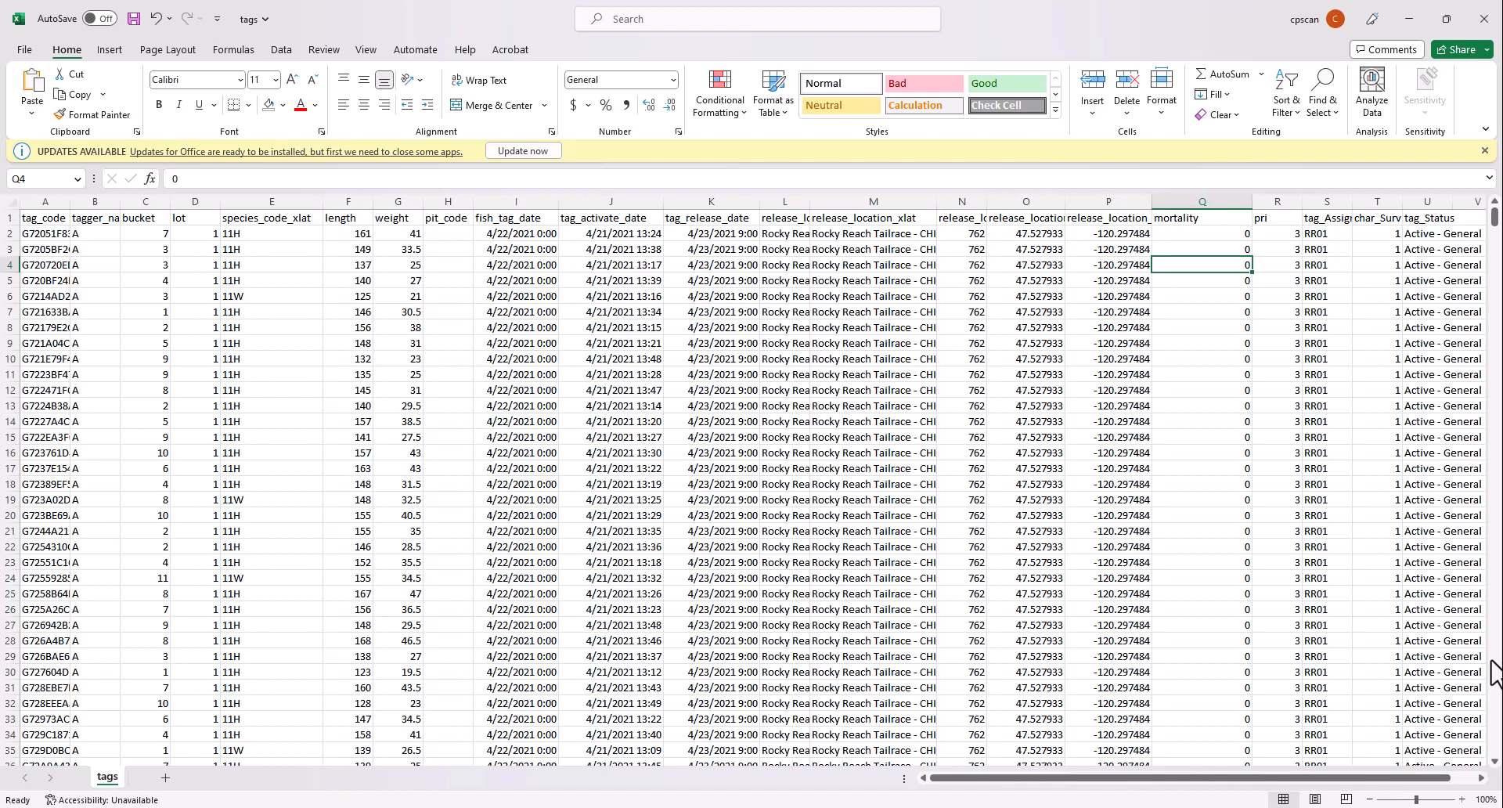
Step: With the TagPro load status in view, locate row 360 in the Excel tags sheet, which lacks a species code, and delete the entire row
{"action": "key", "text": "alt+Tab"}
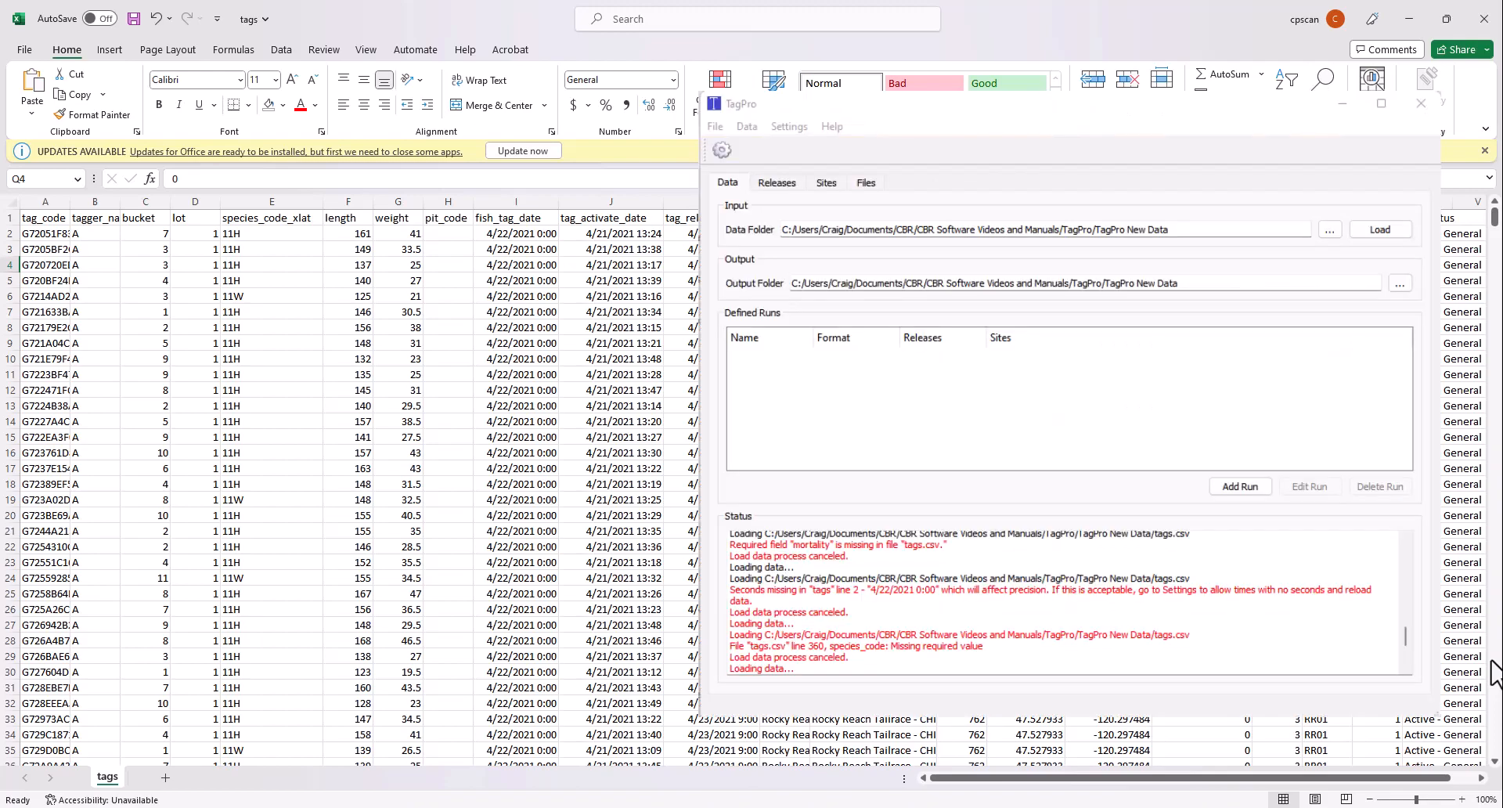
{"action": "left_click", "coordinate": [1493, 663]}
{"action": "left_click", "coordinate": [1493, 663]}
{"action": "left_click", "coordinate": [1493, 664]}
{"action": "left_click", "coordinate": [1493, 663]}
{"action": "left_click", "coordinate": [1494, 663]}
{"action": "left_click", "coordinate": [1493, 663]}
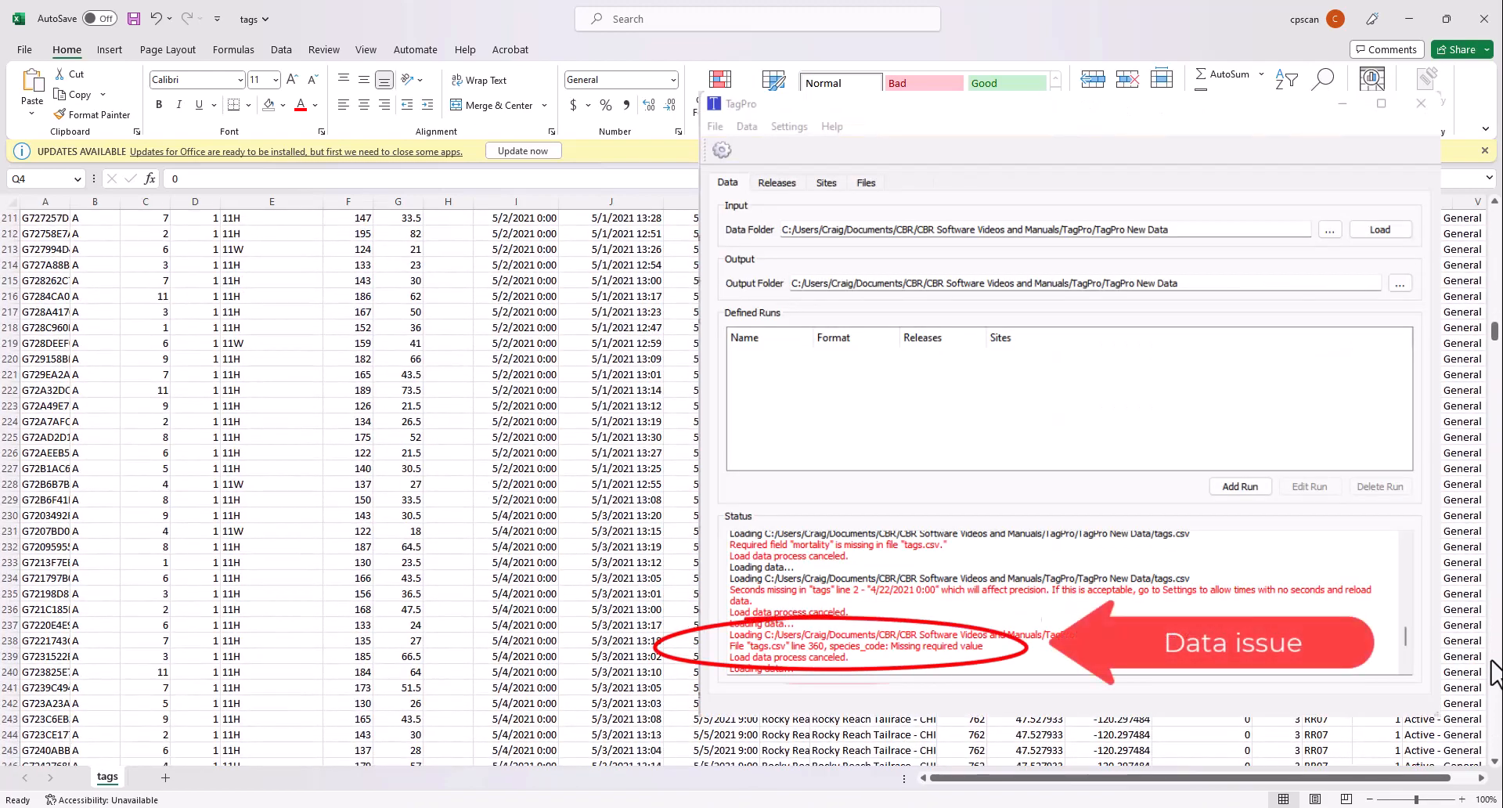
{"action": "left_click", "coordinate": [1493, 663]}
{"action": "left_click", "coordinate": [1493, 663]}
{"action": "left_click", "coordinate": [1493, 663]}
{"action": "left_click", "coordinate": [1493, 663]}
{"action": "left_click", "coordinate": [1494, 663]}
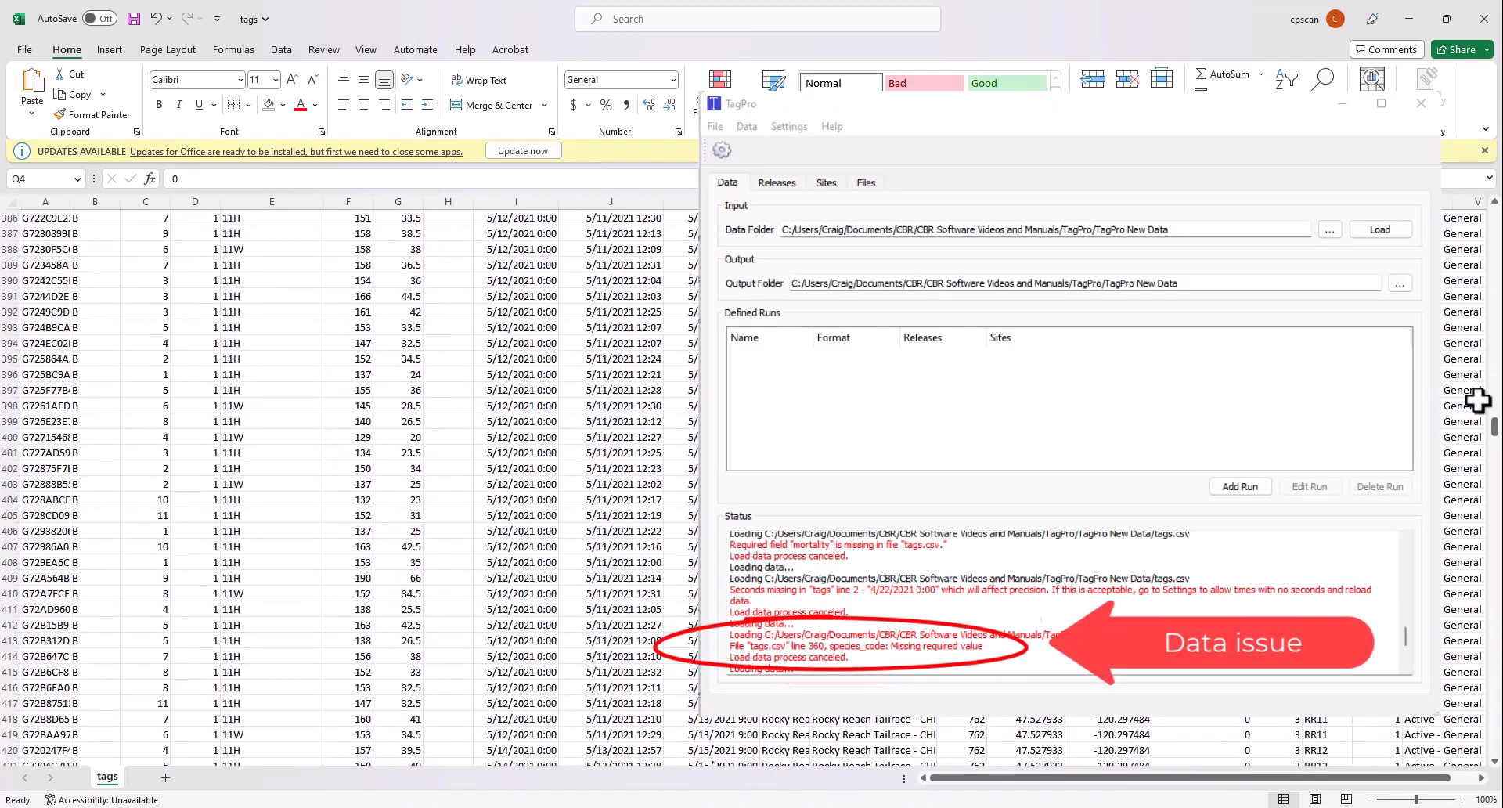
{"action": "left_click", "coordinate": [1496, 369]}
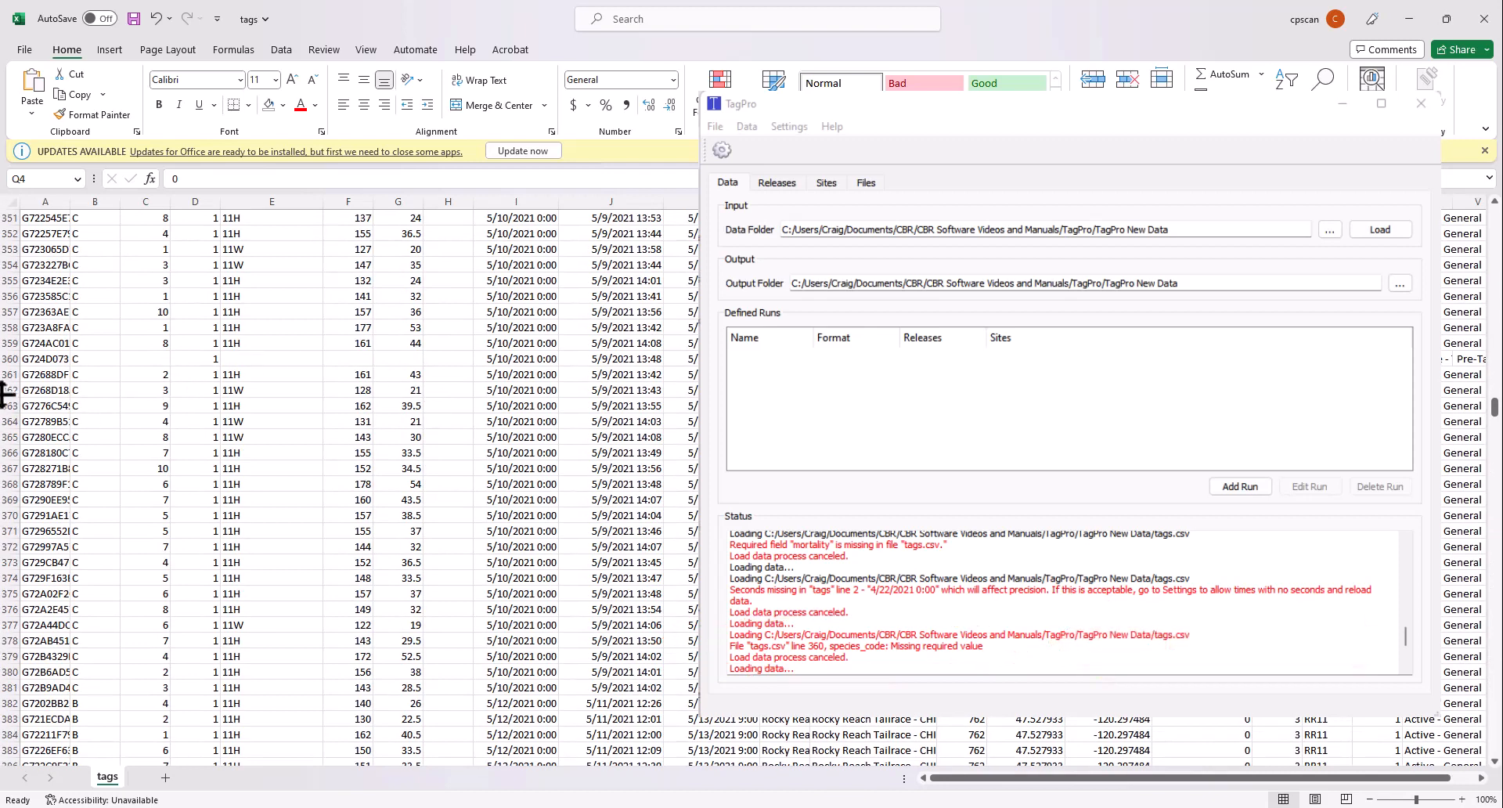
{"action": "left_click", "coordinate": [7, 359]}
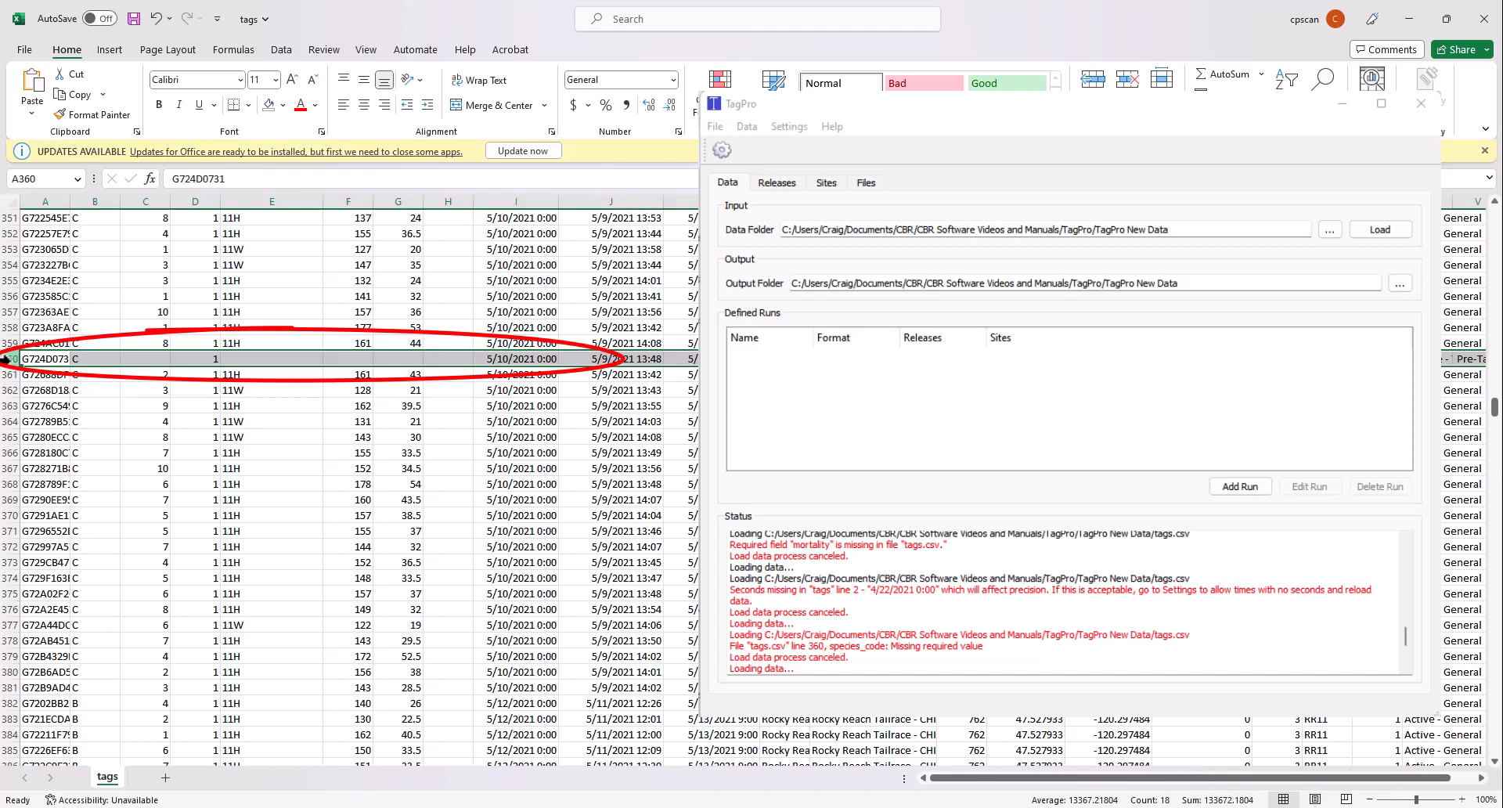
{"action": "right_click", "coordinate": [11, 360]}
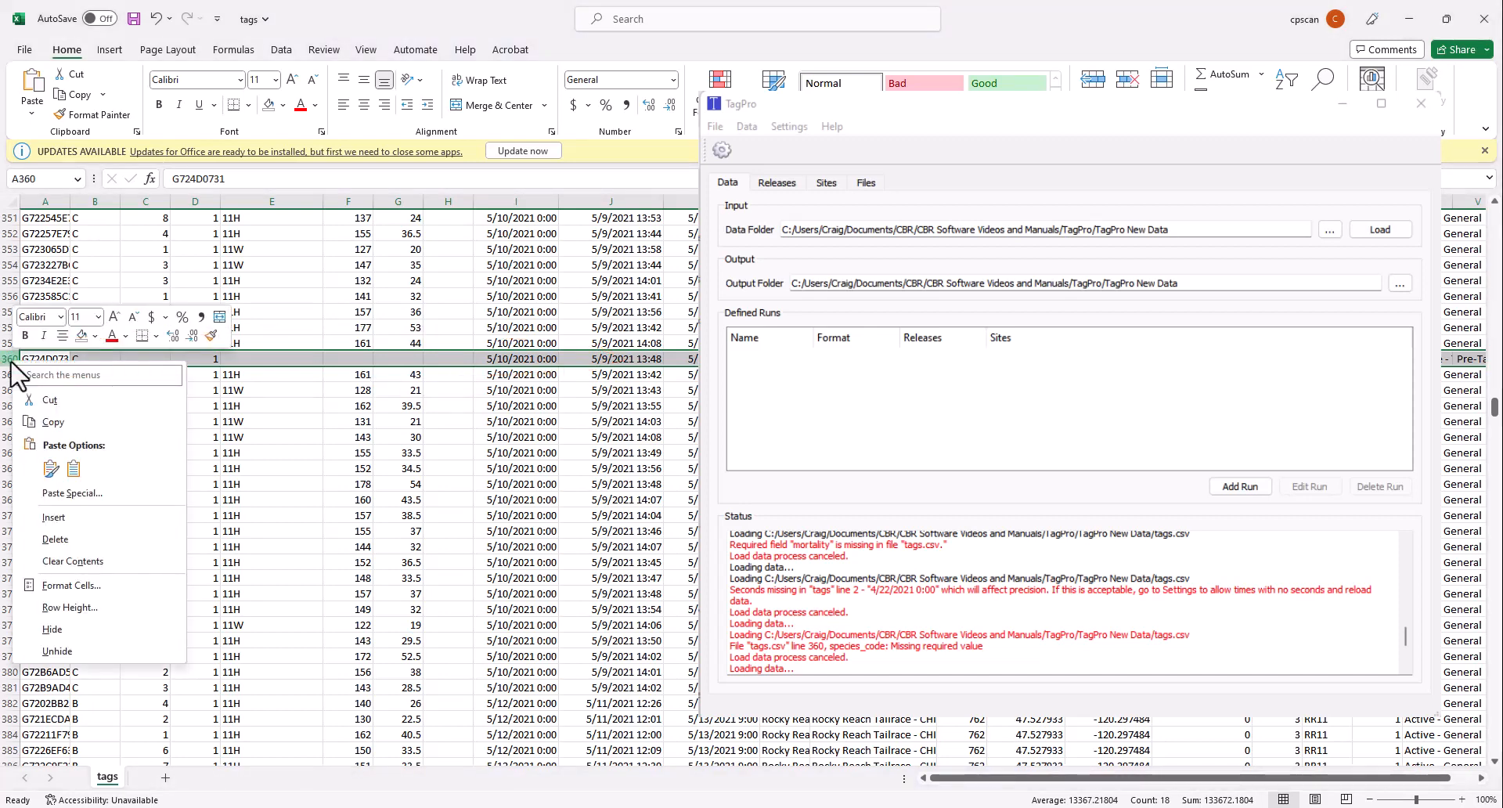
{"action": "left_click", "coordinate": [74, 542]}
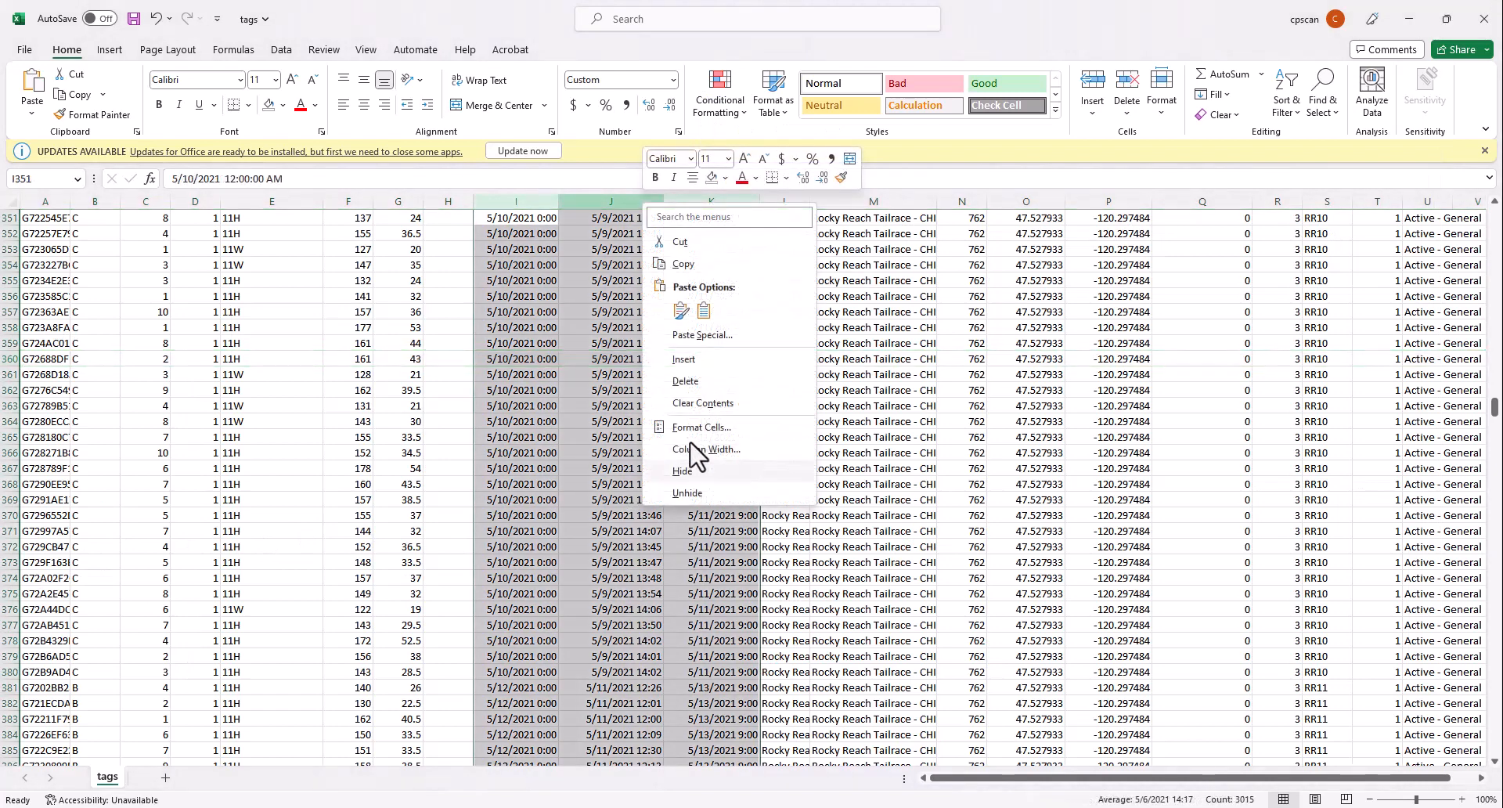
Step: Apply the custom number format yyyy-mm-dd hh:mm:ss to the three date columns I through K of the tags sheet
{"action": "left_click", "coordinate": [690, 432]}
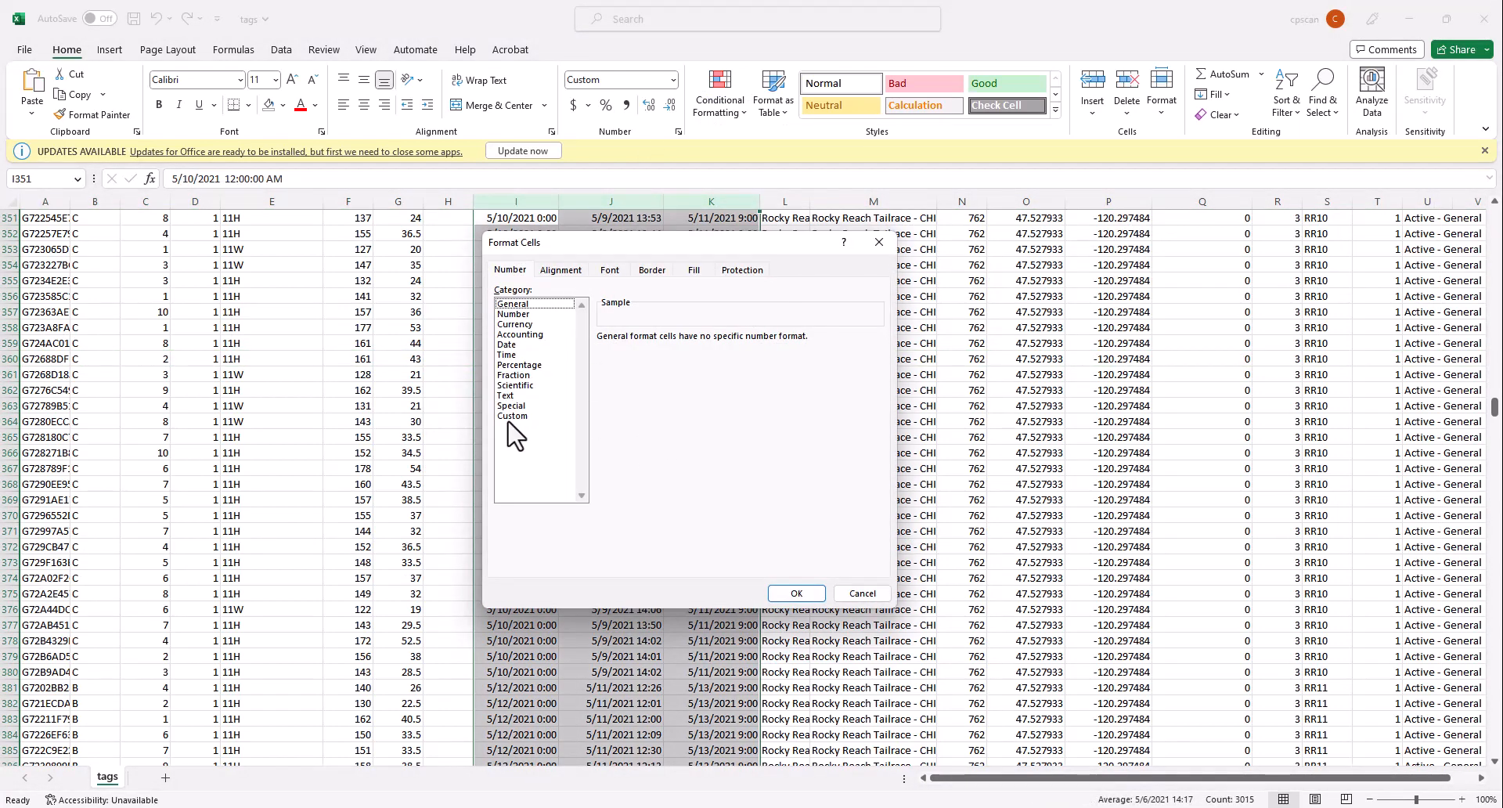
{"action": "left_click", "coordinate": [513, 415]}
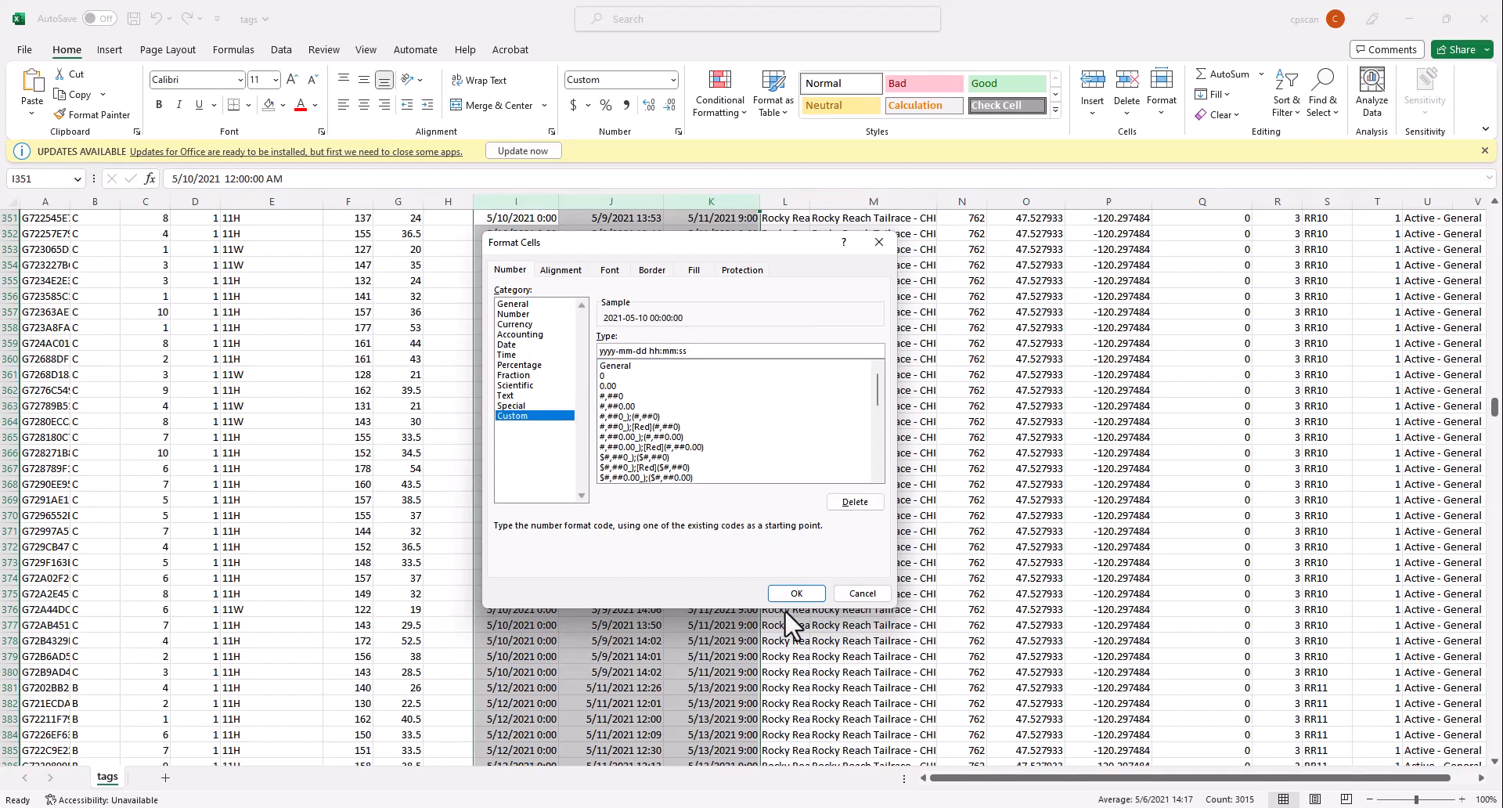
{"action": "left_click", "coordinate": [792, 594]}
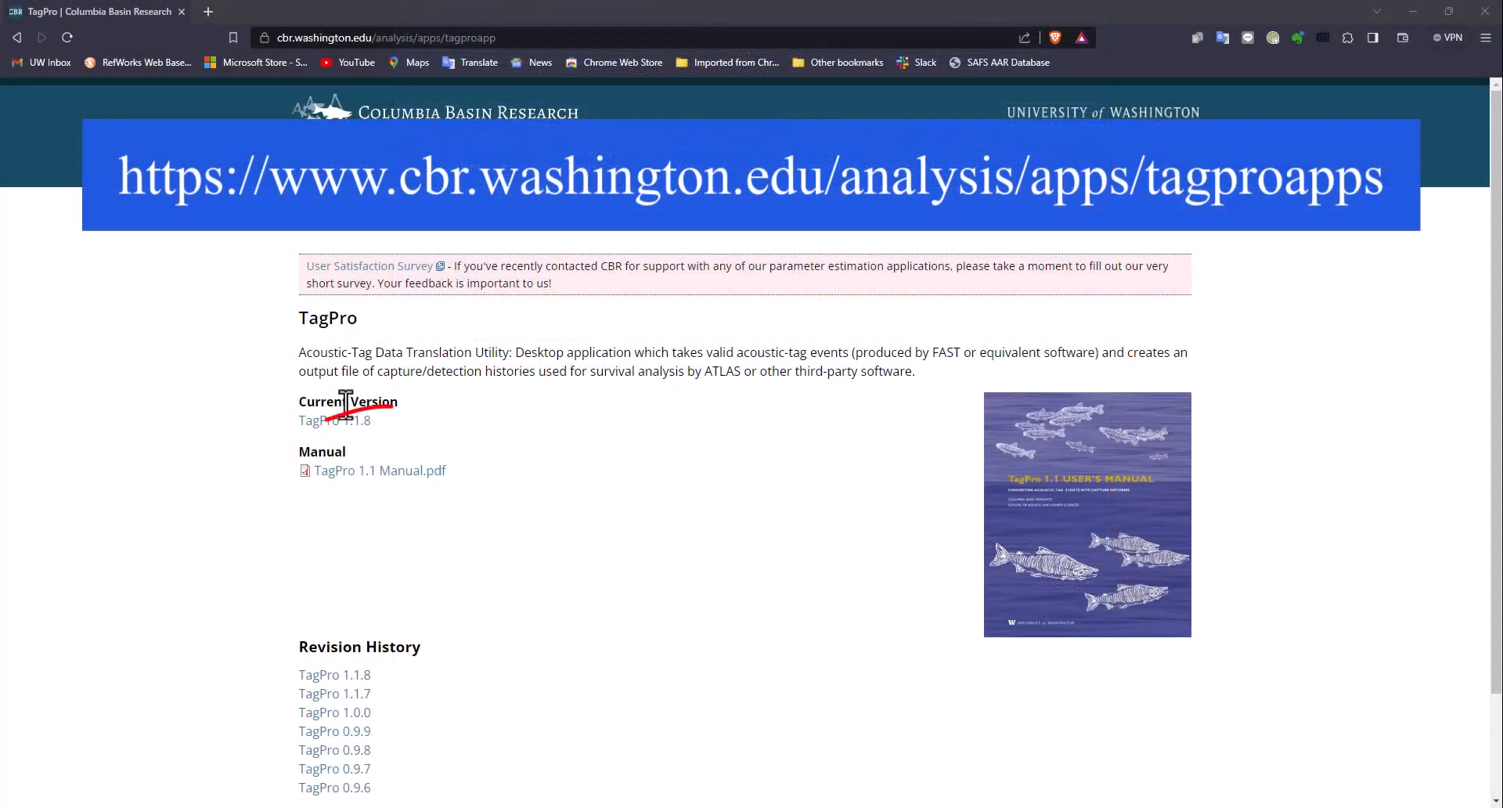
Step: In the browser, open the TagPro 1.1 Manual PDF from the TagPro page, skim its opening pages and return to the TagPro page
{"action": "left_click", "coordinate": [353, 473]}
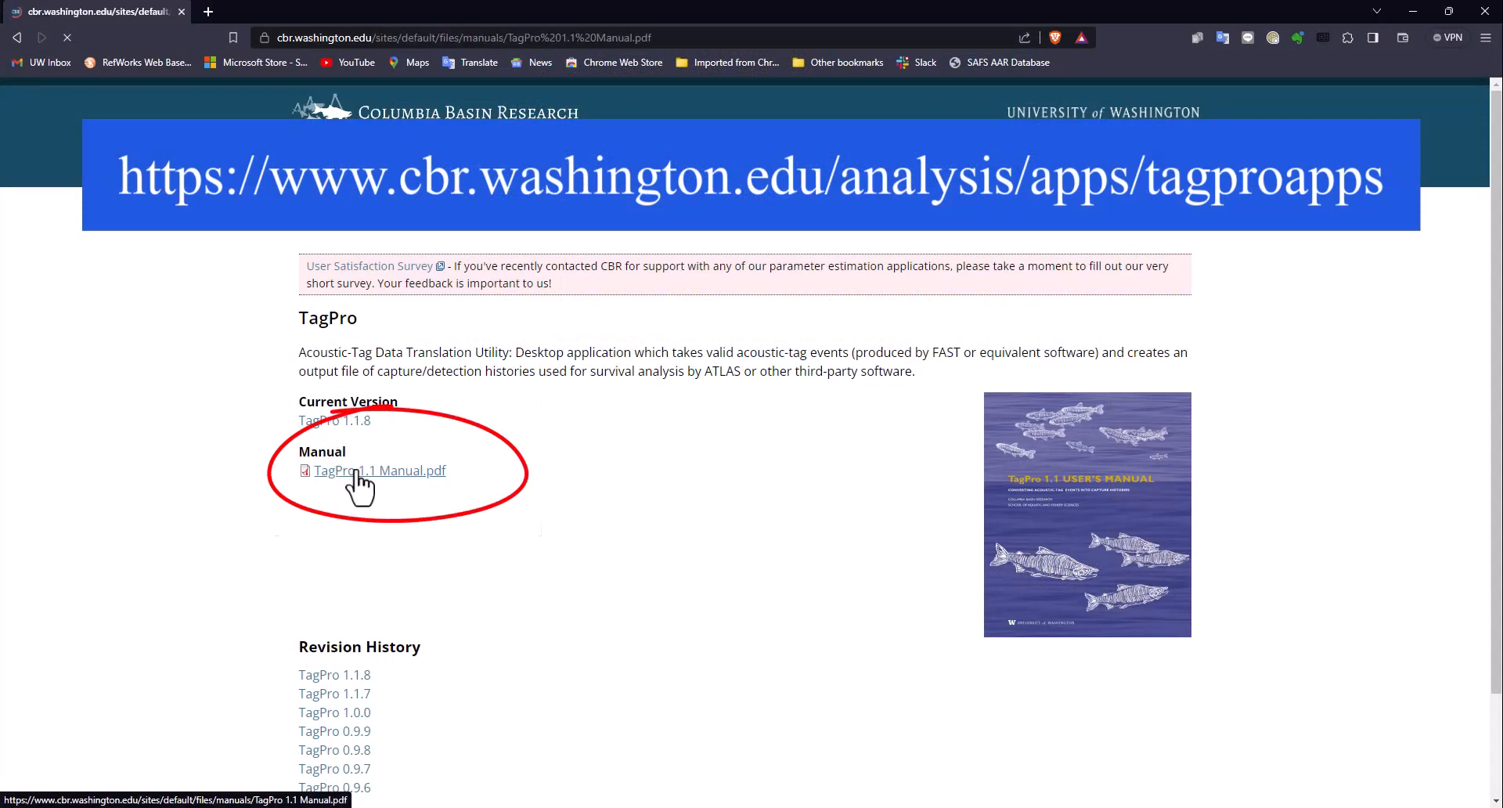
{"action": "scroll", "coordinate": [713, 368], "scroll_direction": "down", "scroll_amount": 20}
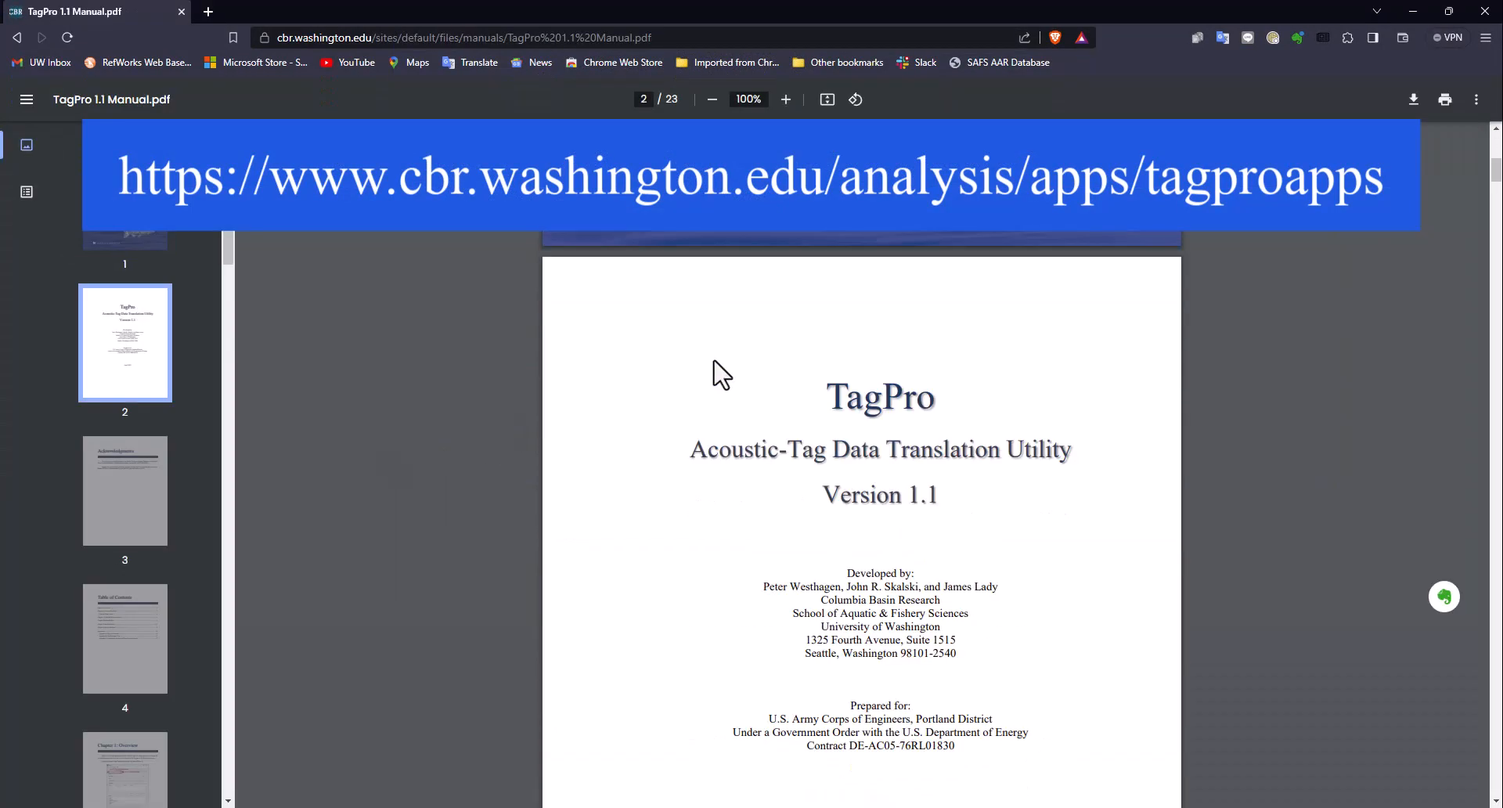
{"action": "scroll", "coordinate": [714, 361], "scroll_direction": "down", "scroll_amount": 20}
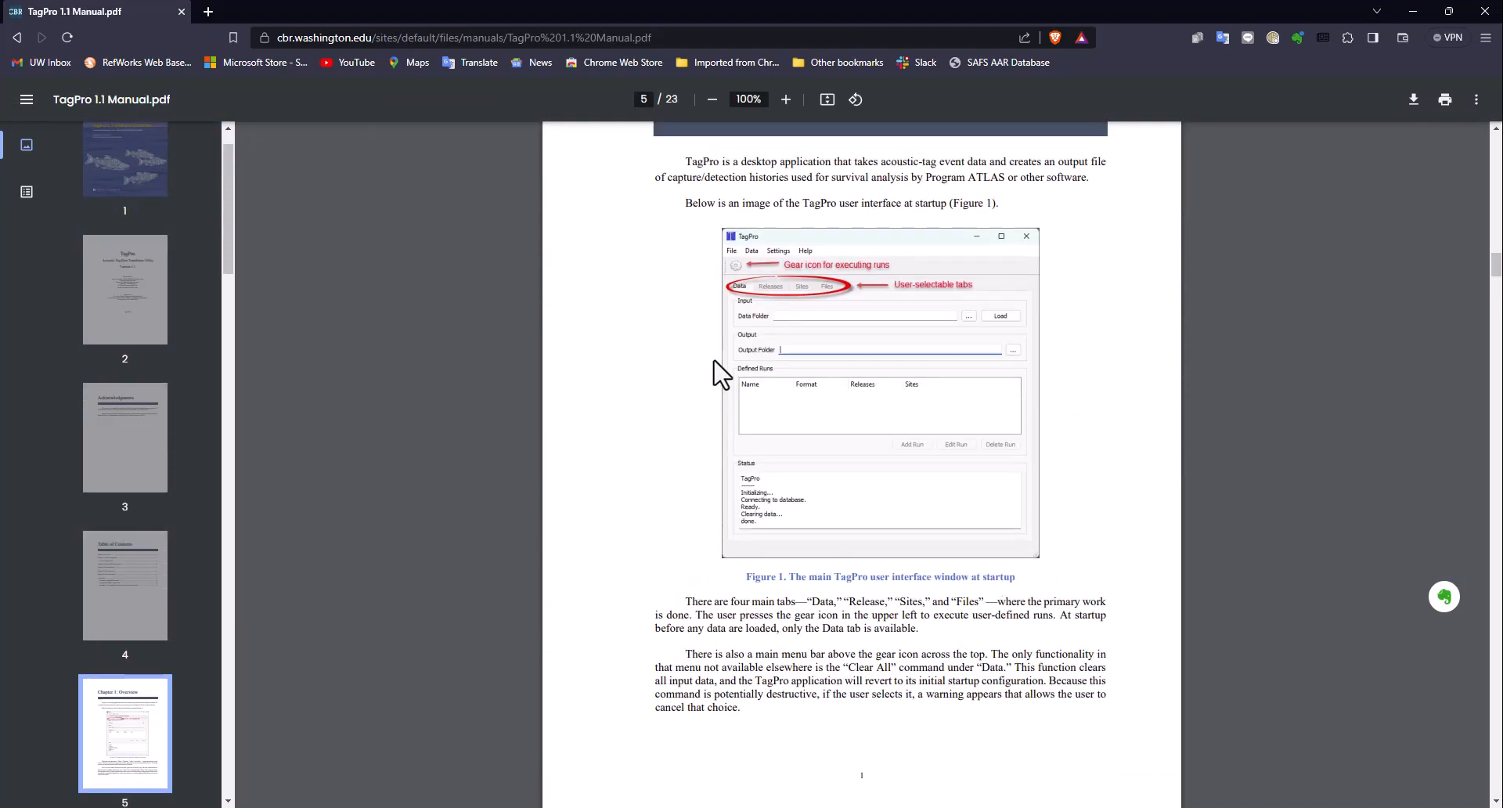
{"action": "scroll", "coordinate": [714, 362], "scroll_direction": "up", "scroll_amount": 12}
{"action": "scroll", "coordinate": [714, 362], "scroll_direction": "up", "scroll_amount": 20}
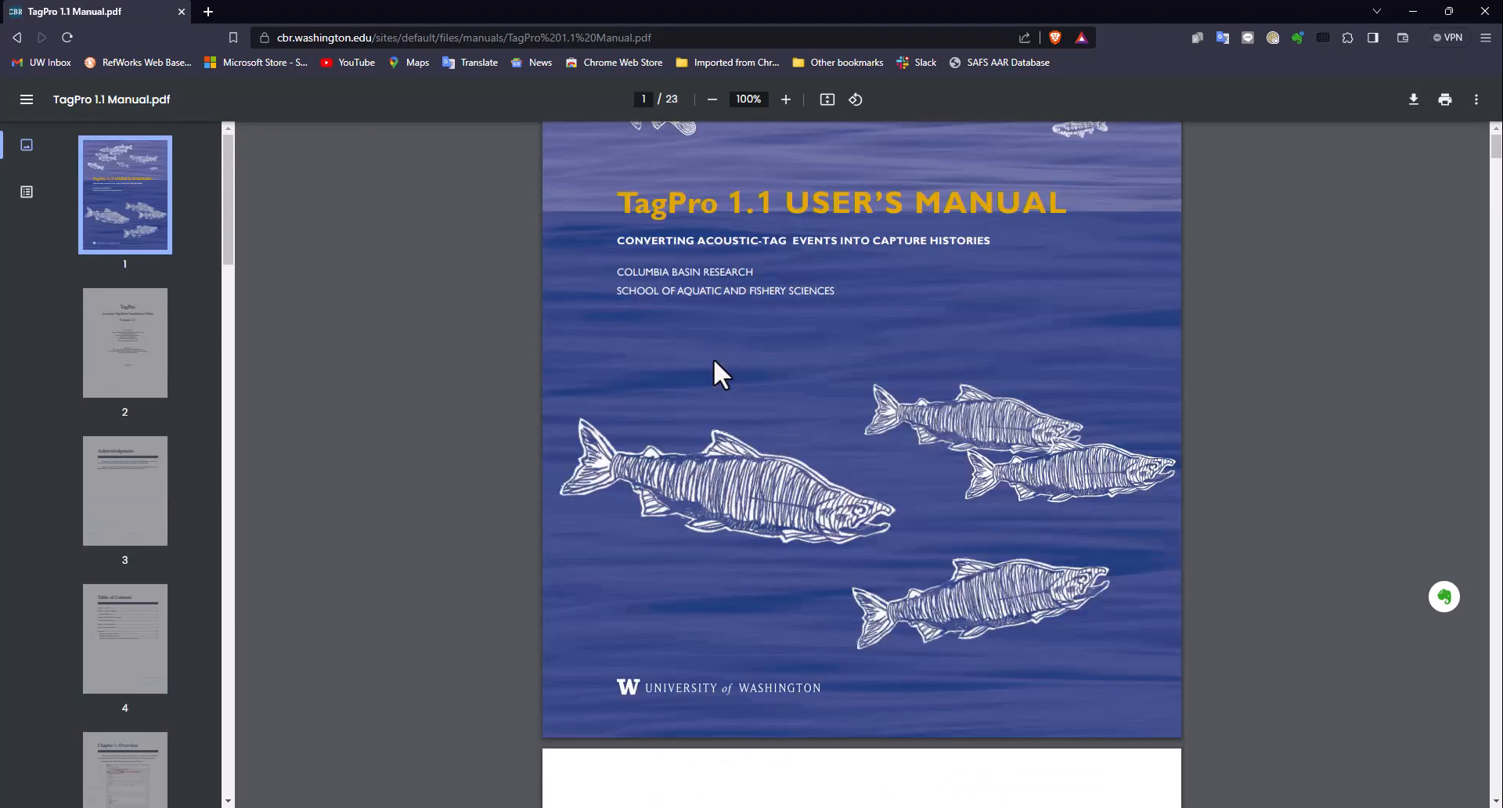
{"action": "left_click", "coordinate": [16, 37]}
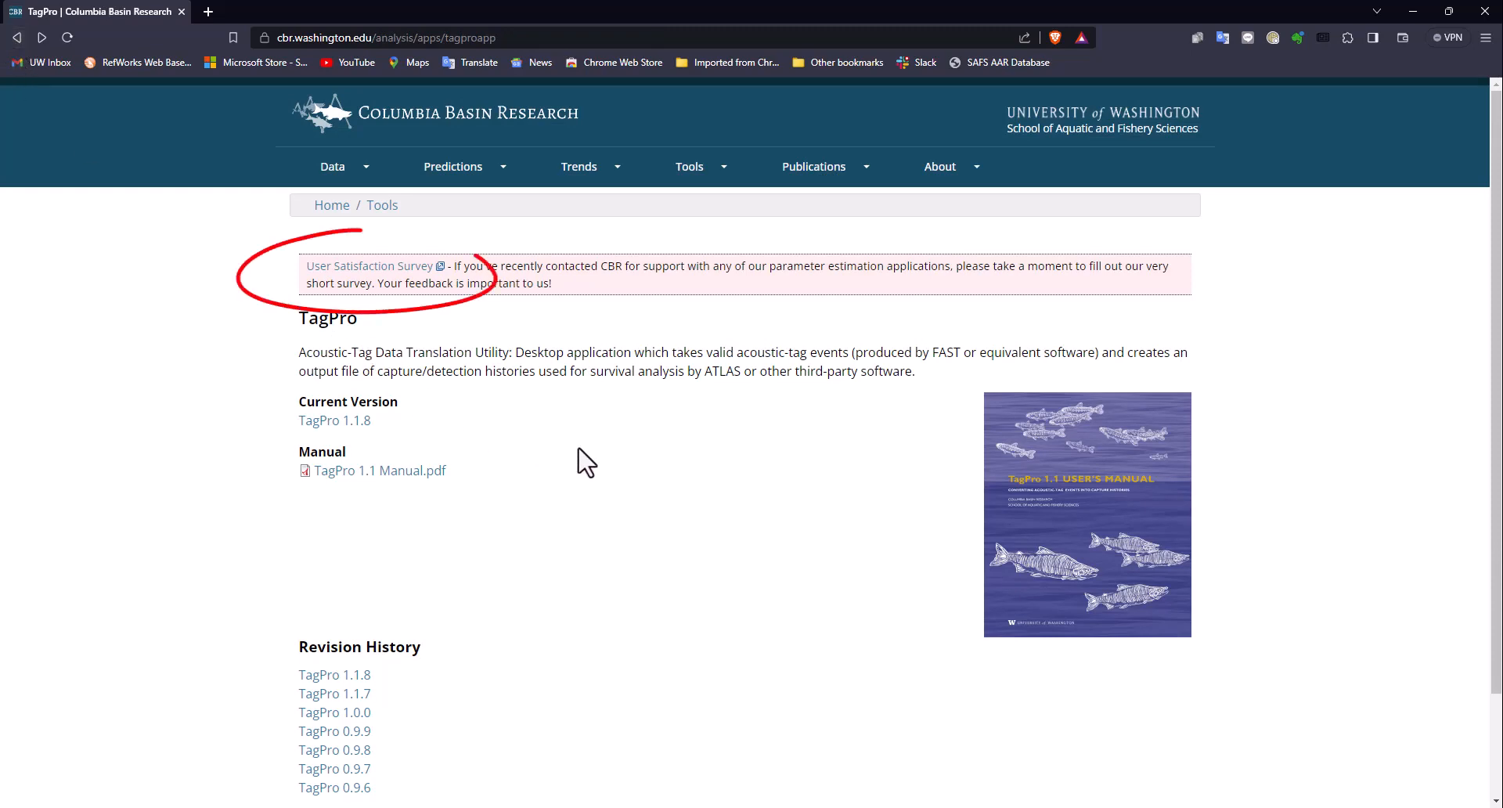
Step: Open the User Satisfaction Survey from the TagPro page, look through its questions and go back to the TagPro page
{"action": "left_click", "coordinate": [361, 270]}
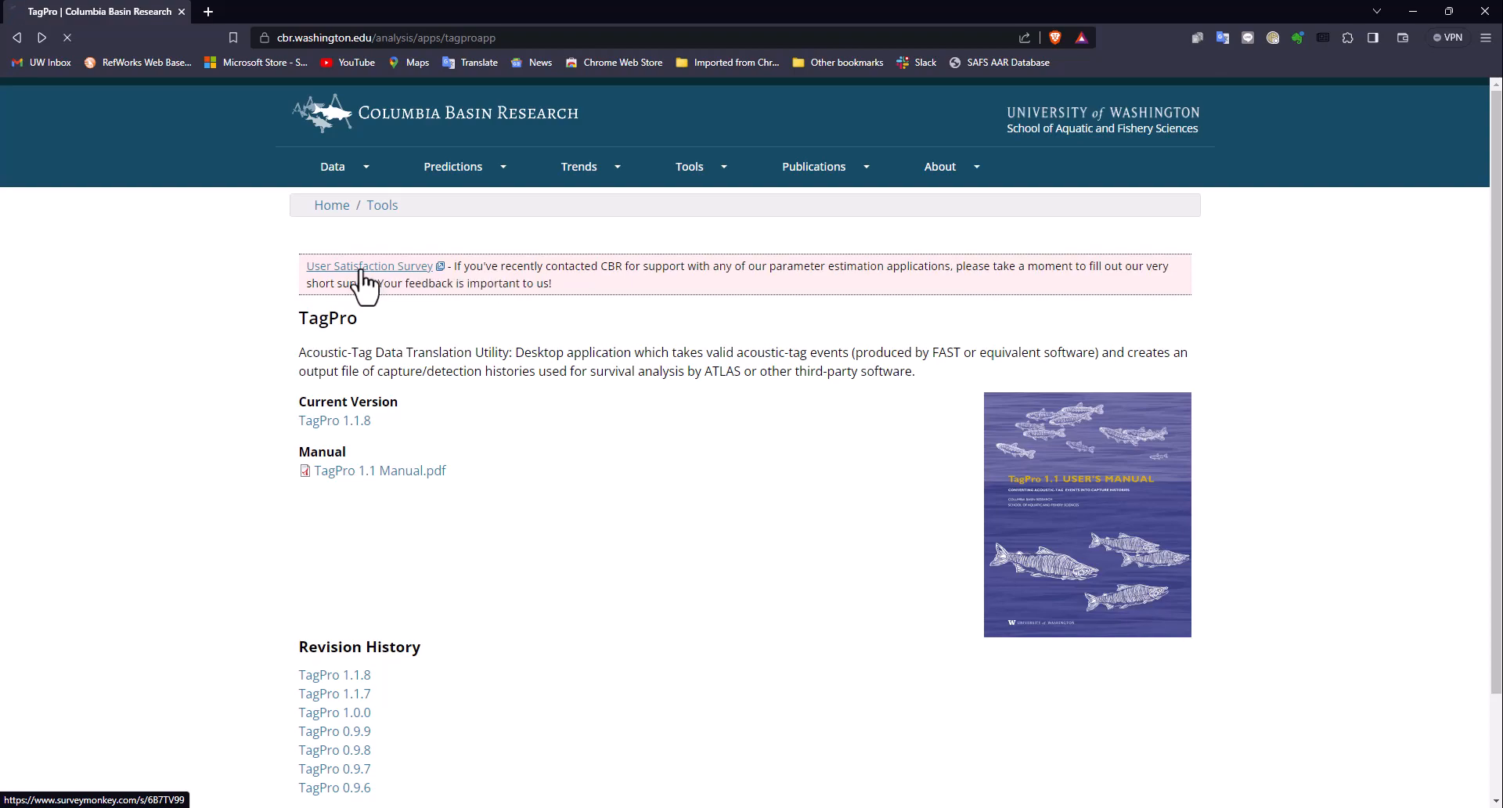
{"action": "scroll", "coordinate": [742, 445], "scroll_direction": "down", "scroll_amount": 15}
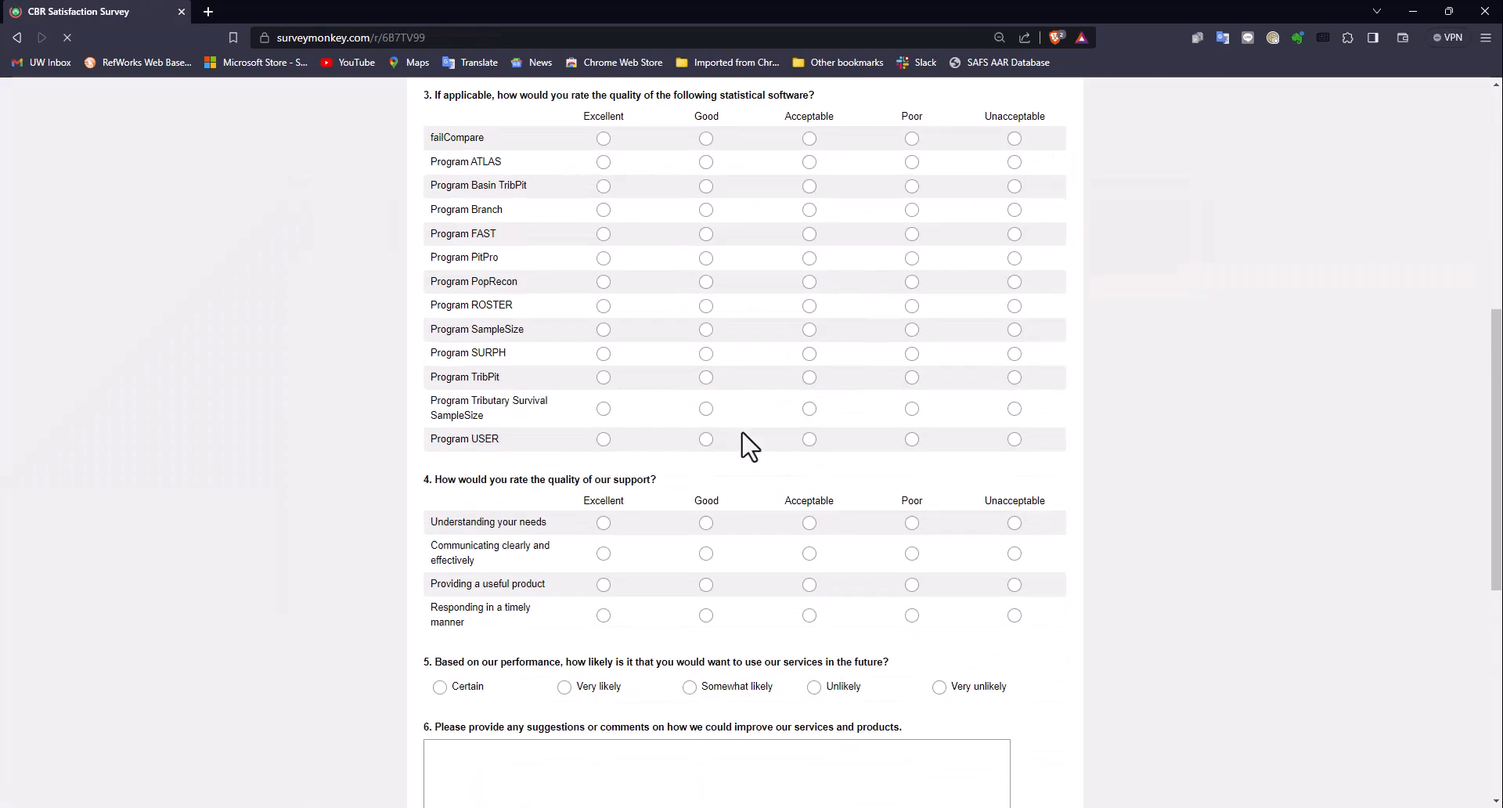
{"action": "scroll", "coordinate": [742, 439], "scroll_direction": "up", "scroll_amount": 15}
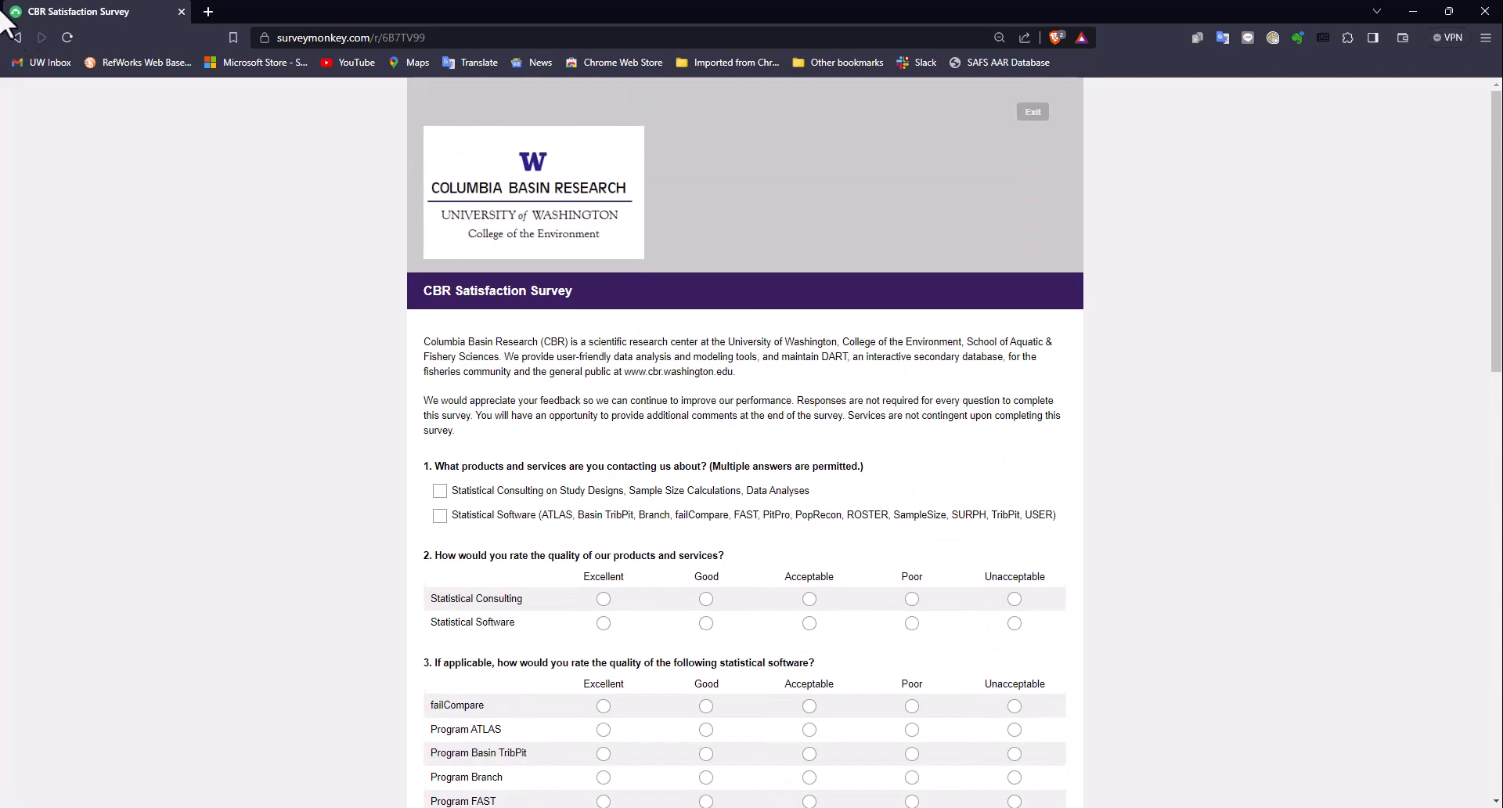
{"action": "left_click", "coordinate": [15, 38]}
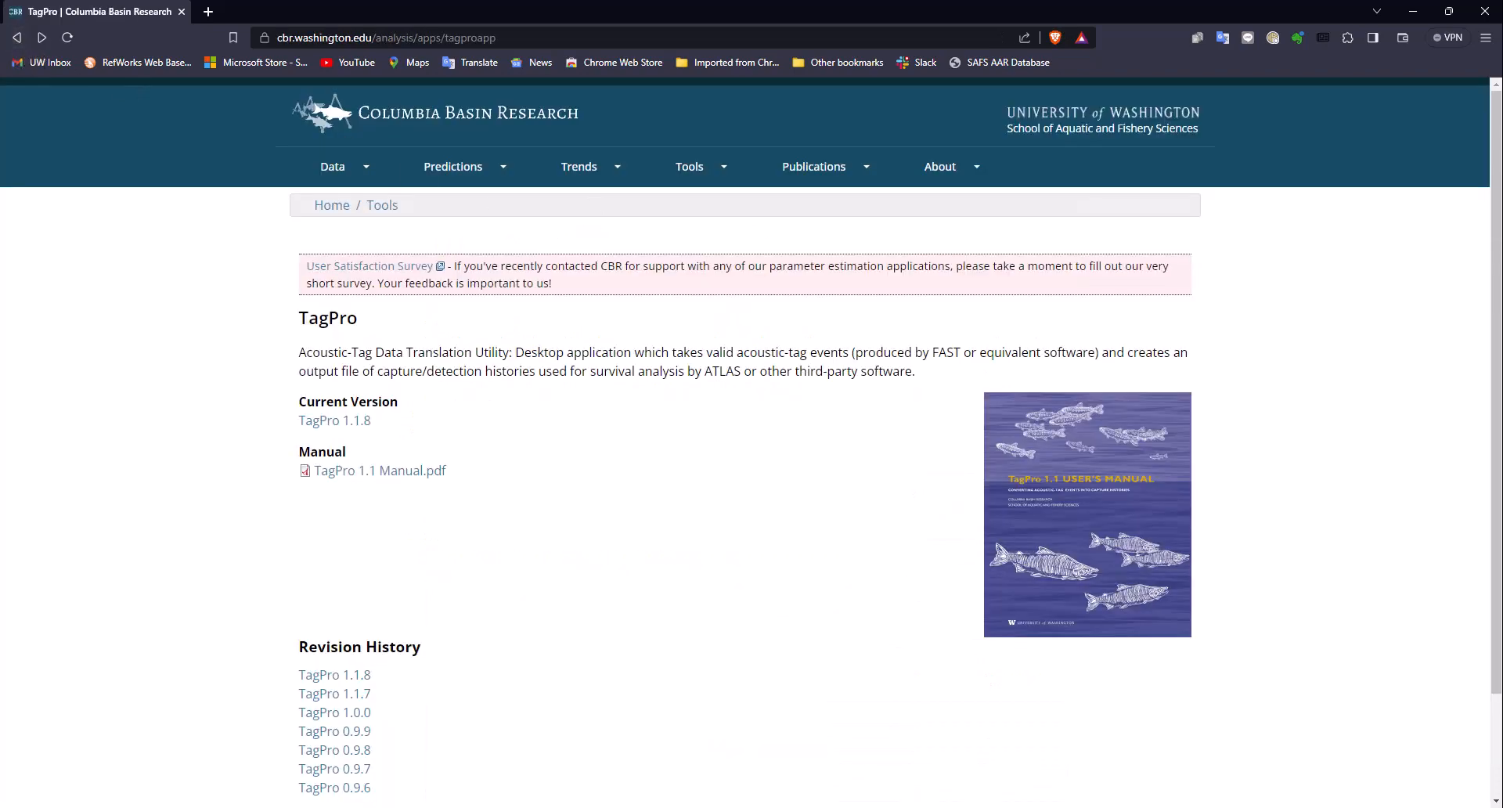